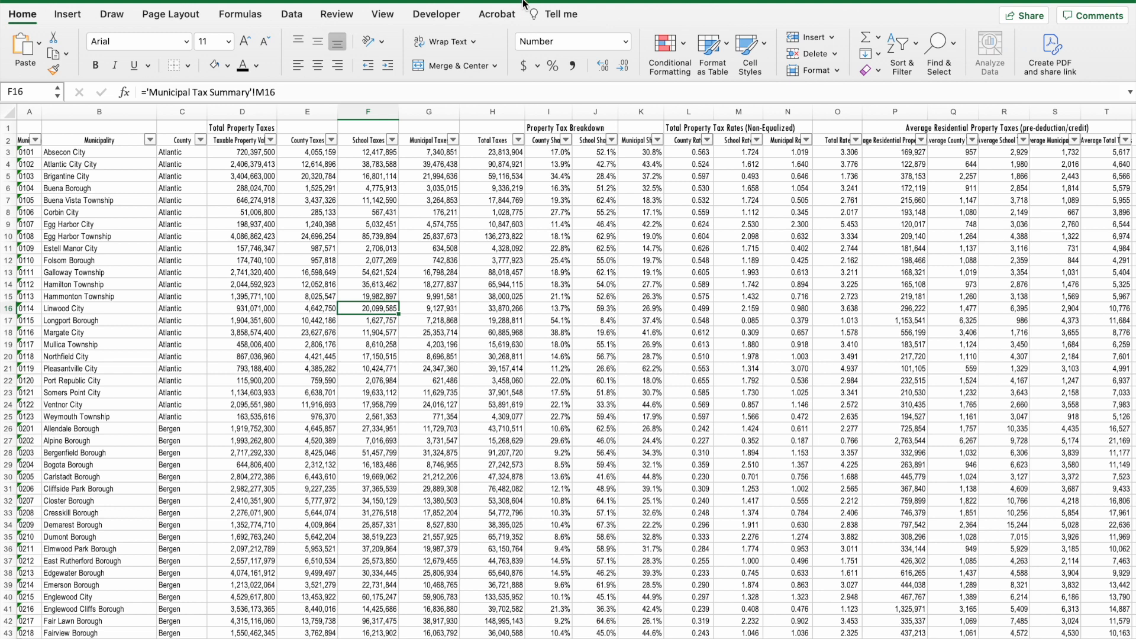
Step: Review the municipal tax table's rows and columns on the sheet
scroll(211, 351, down, 20)
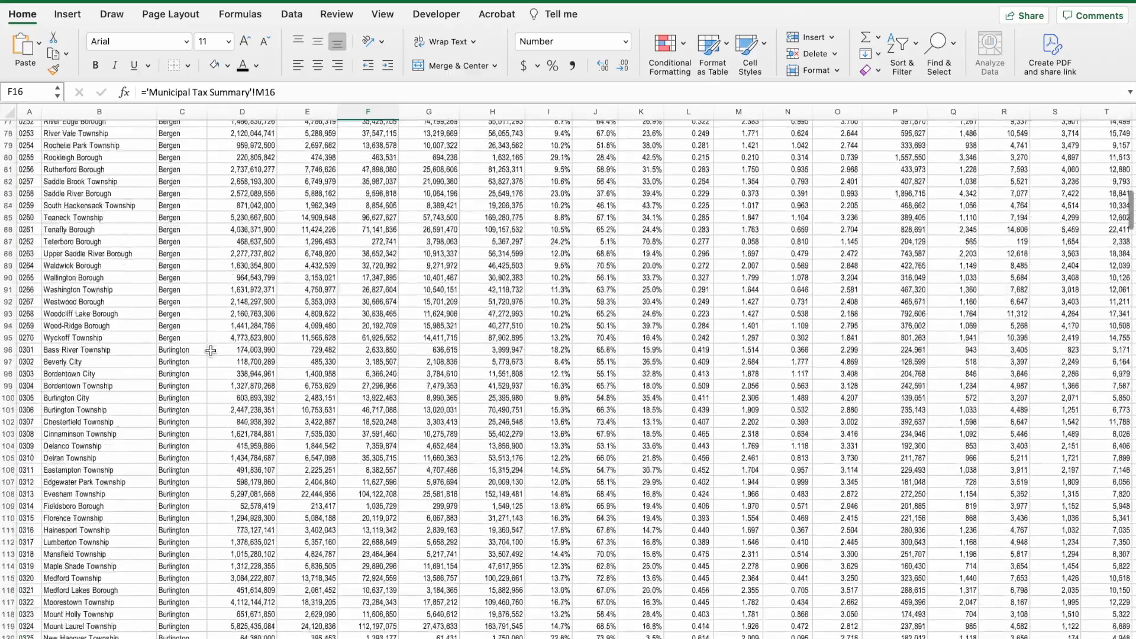
scroll(211, 351, down, 7)
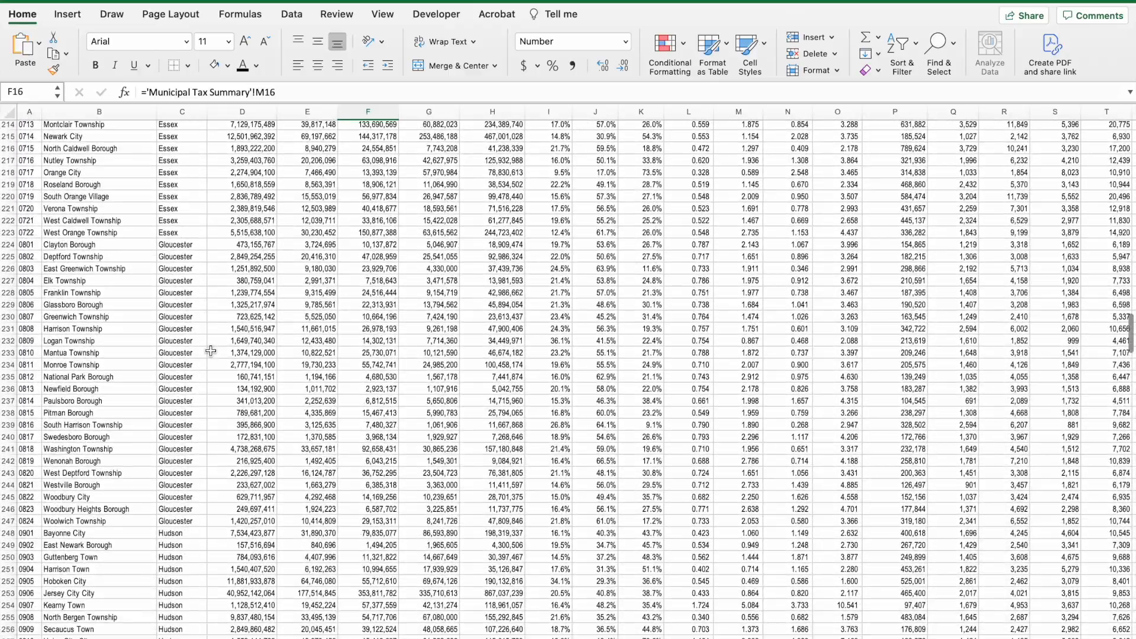
scroll(210, 351, right, 6)
scroll(211, 350, left, 6)
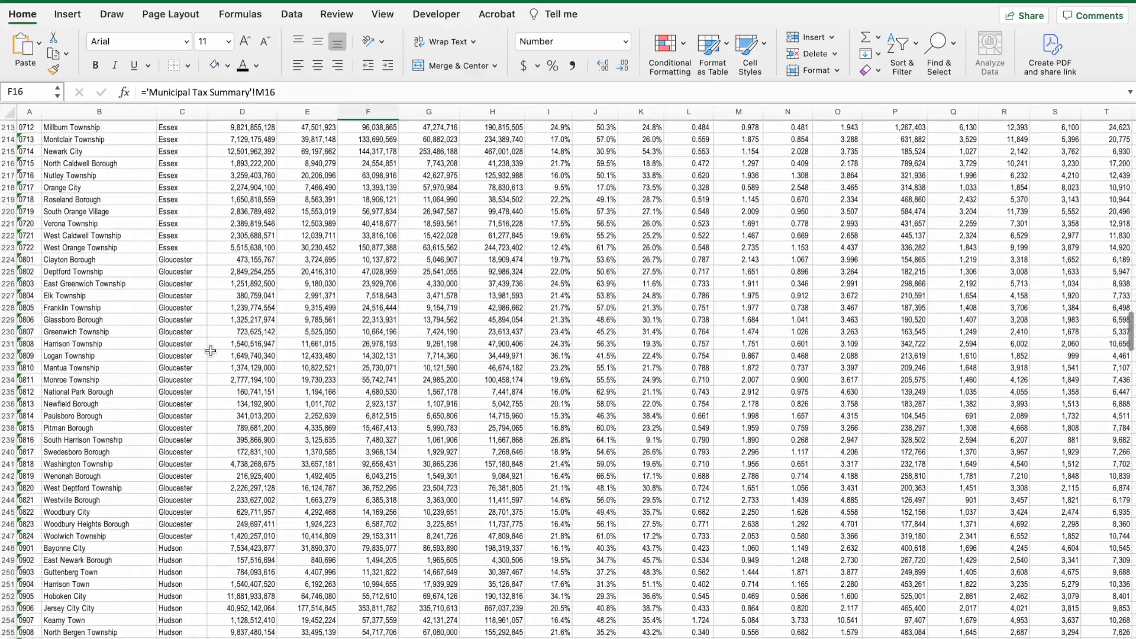
scroll(211, 350, up, 20)
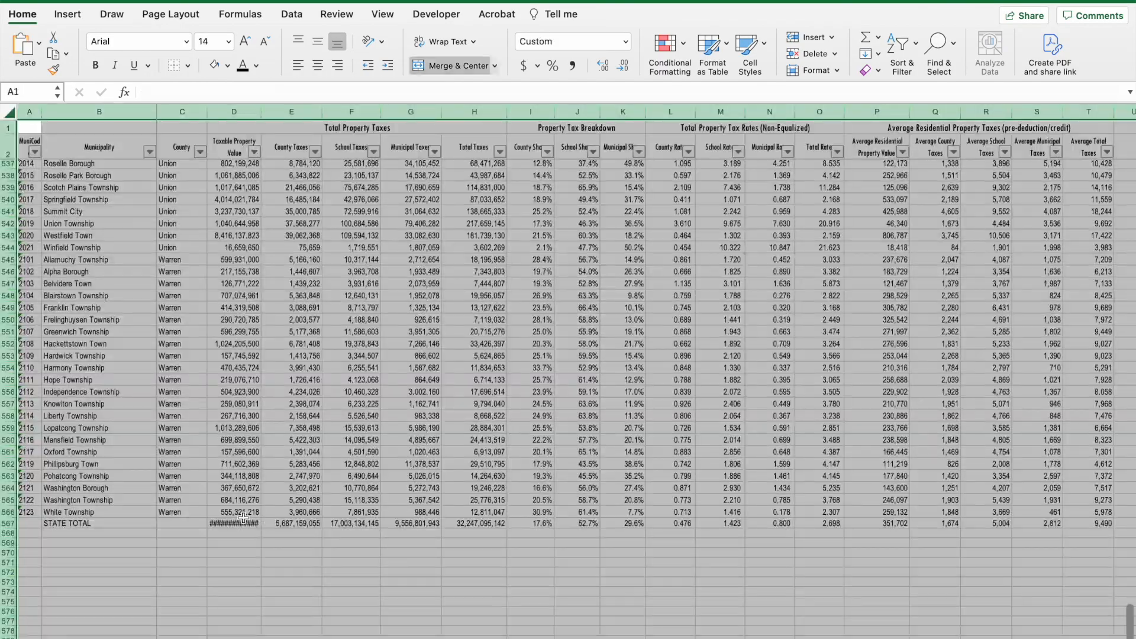
Step: AutoFit the Taxable Property Value column (D) so the STATE TOTAL figure in D567 displays in full
click(243, 517)
click(243, 523)
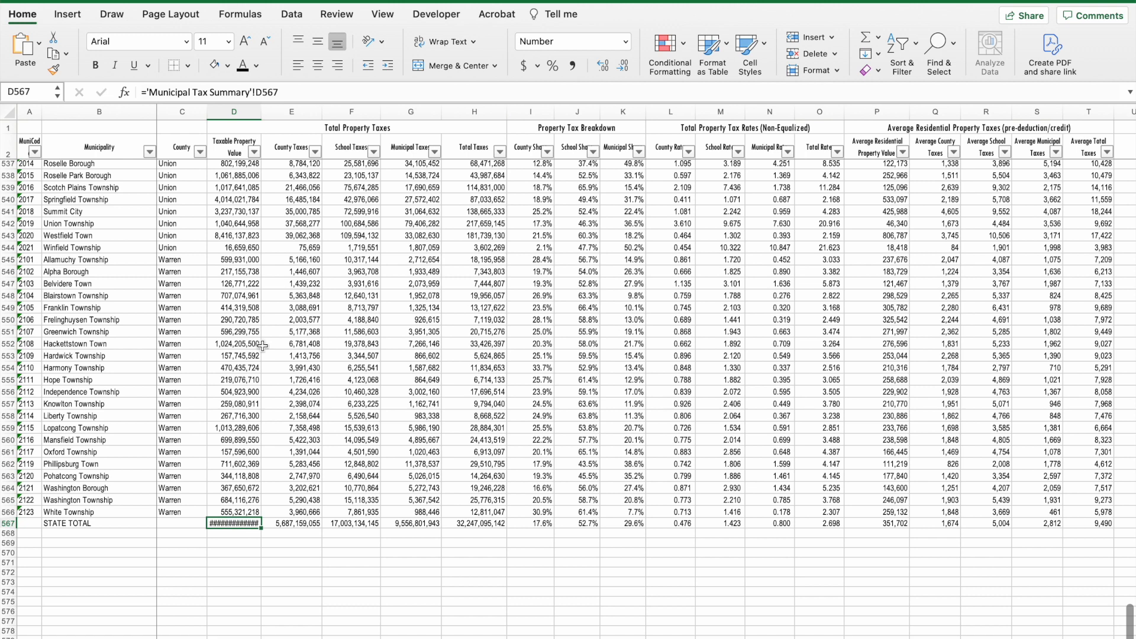
double_click(258, 109)
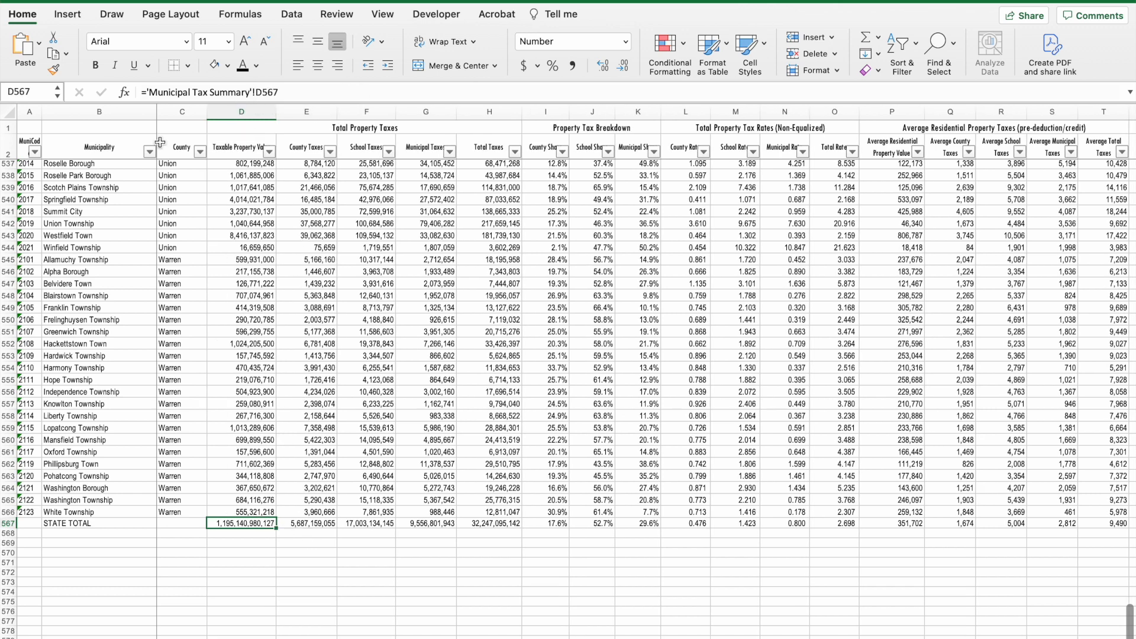
Step: AutoFit the widths of columns B through T to their contents
click(123, 111)
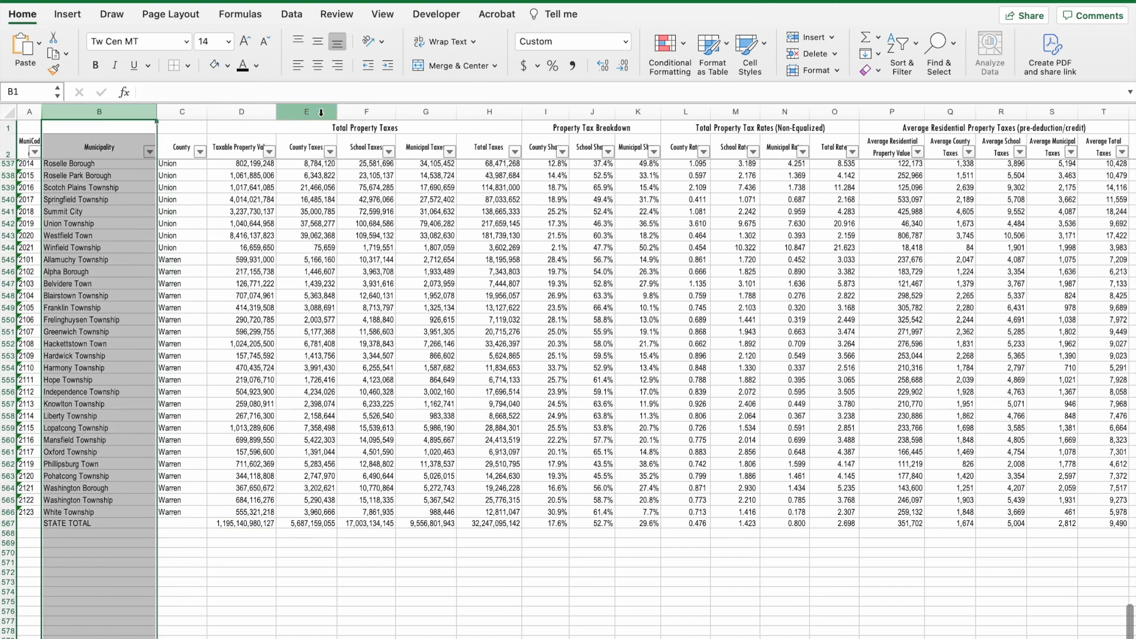
double_click(337, 109)
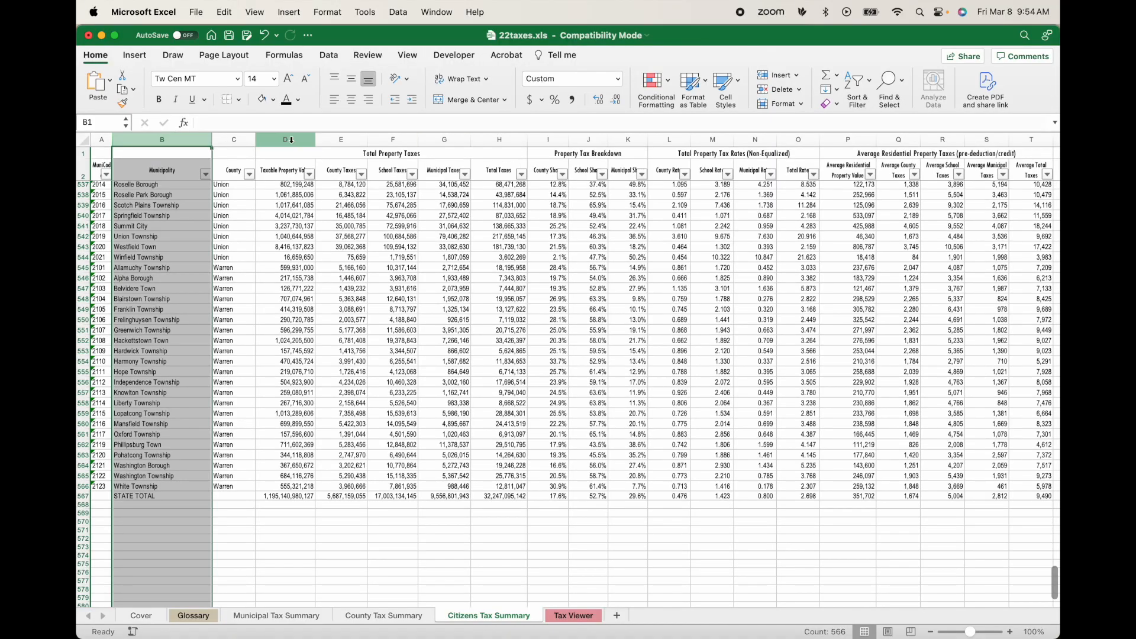
click(285, 194)
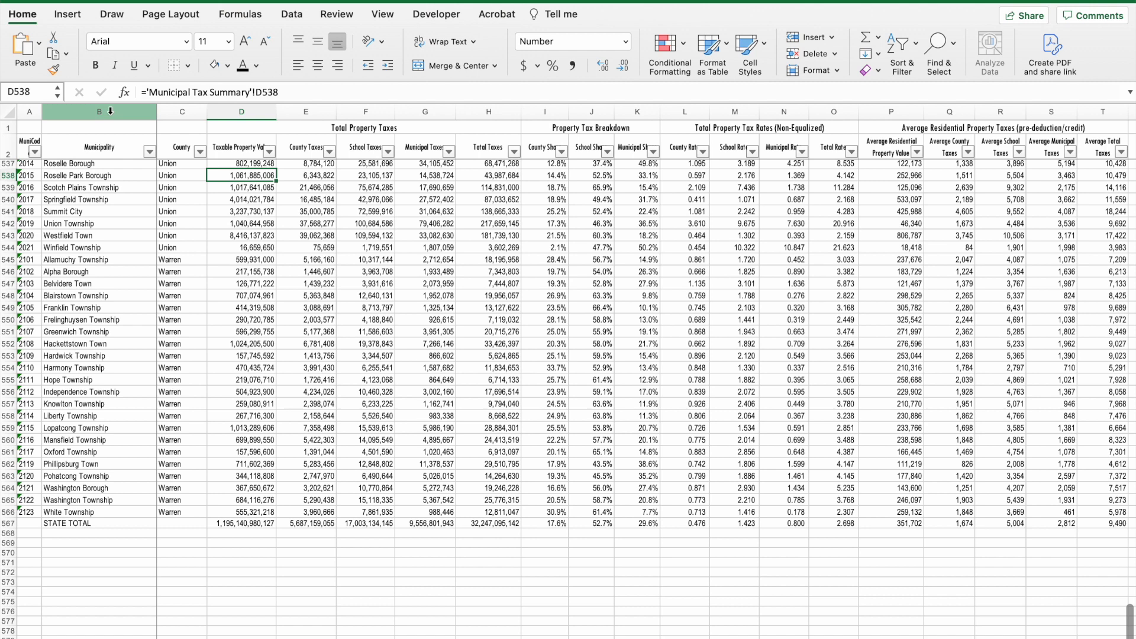
drag(110, 112, 639, 103)
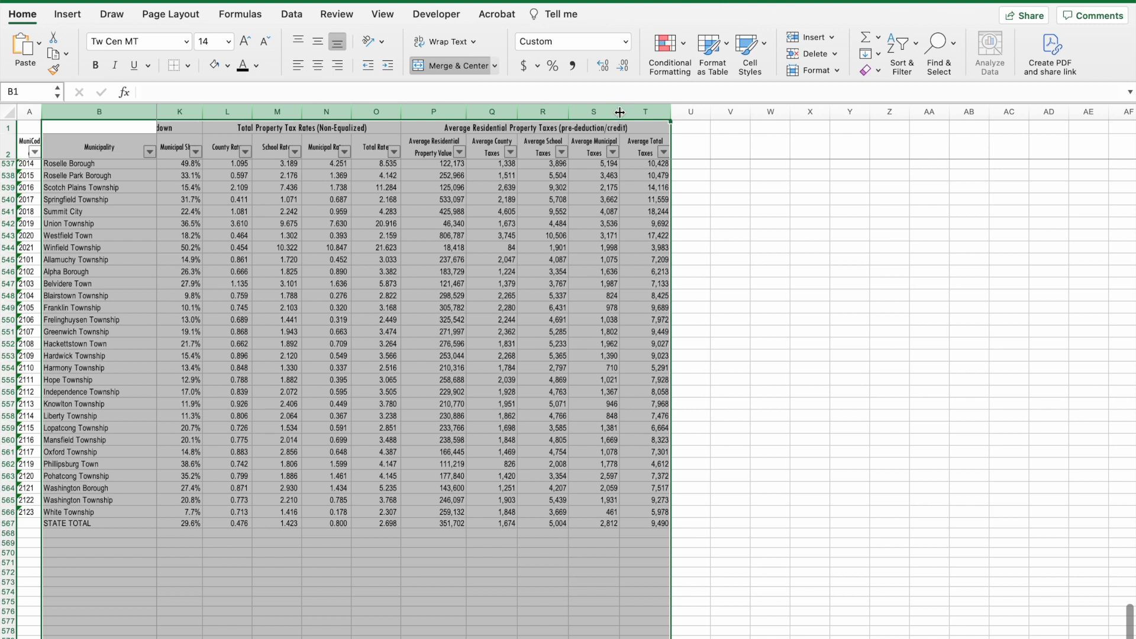
double_click(619, 112)
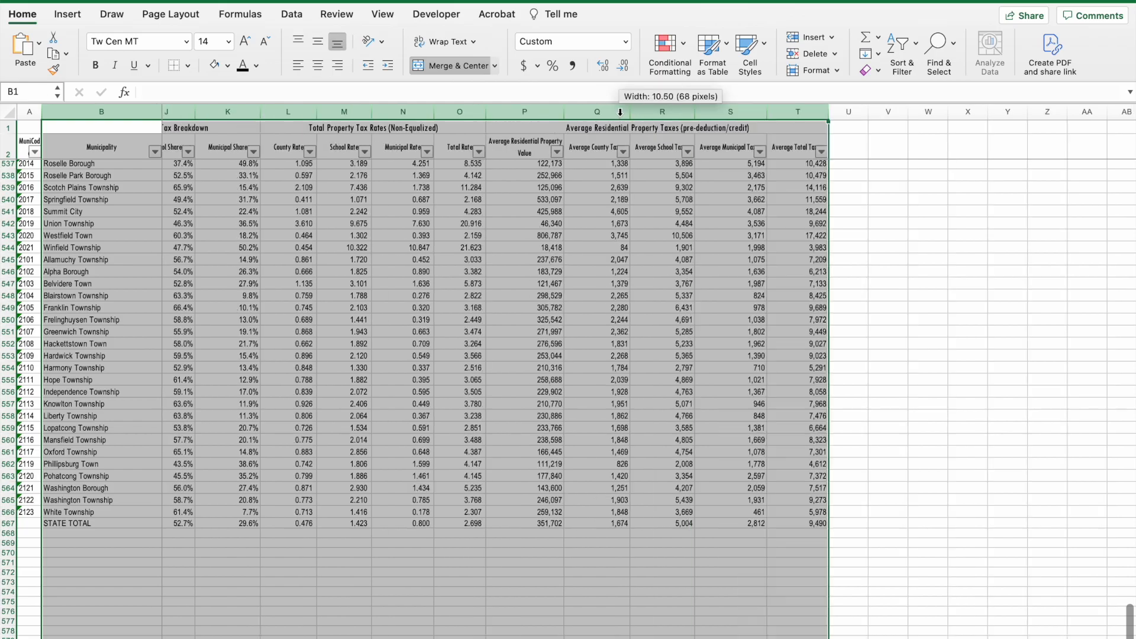
scroll(581, 251, left, 5)
scroll(581, 251, up, 10)
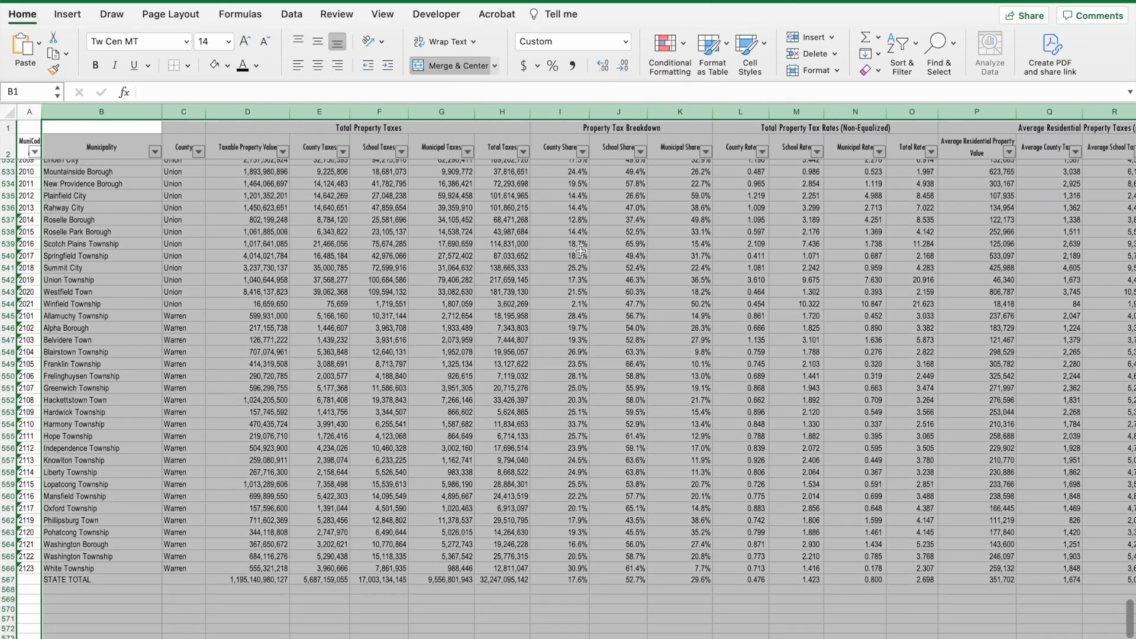
scroll(580, 251, up, 20)
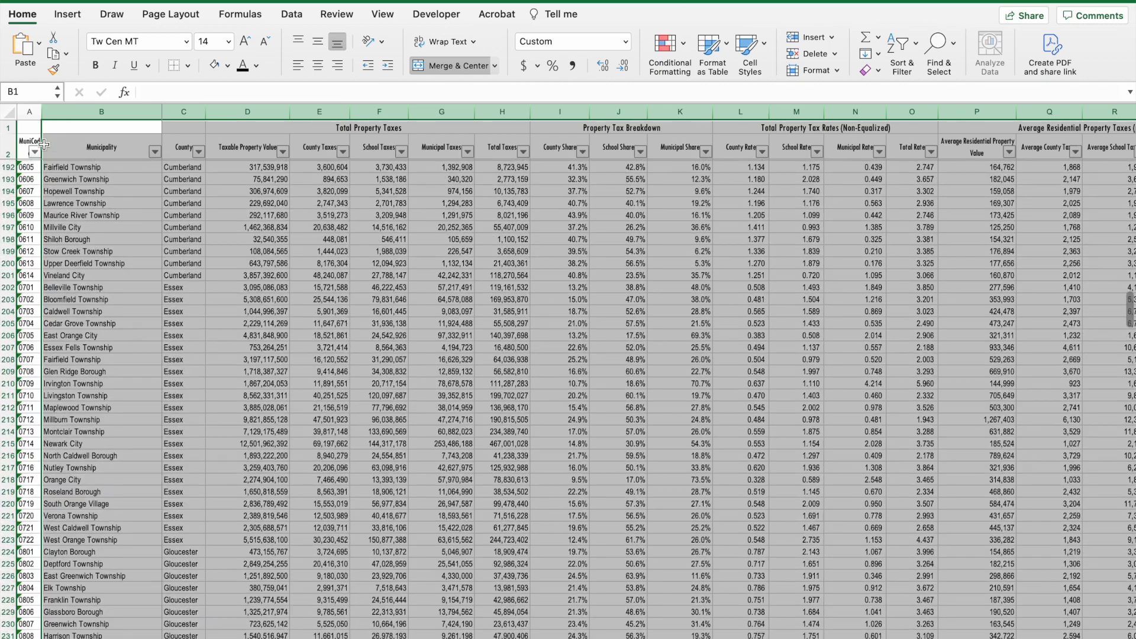
Step: Examine the headings in rows 1 and 2, going across as far as School Share in J2
key(ctrl+Page_Down)
click(4, 126)
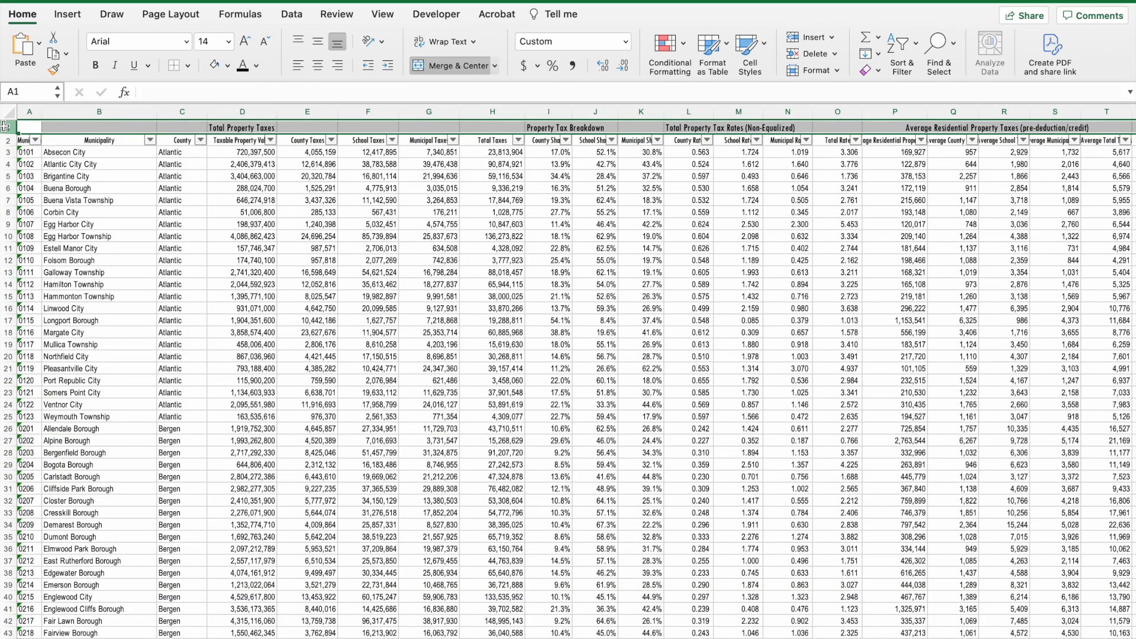
click(4, 141)
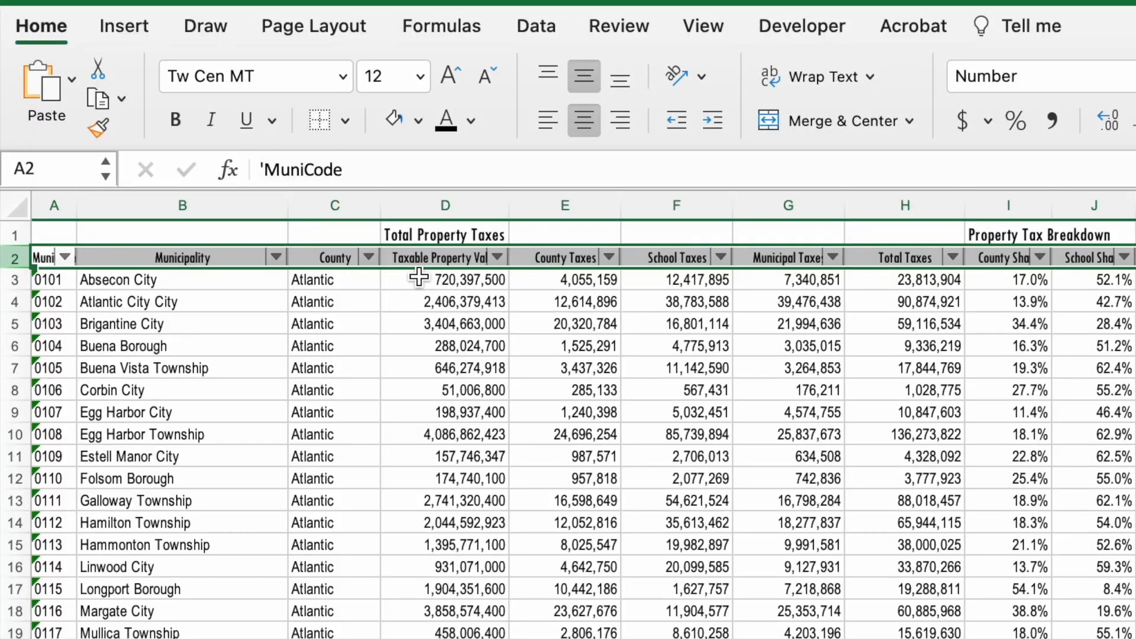
click(227, 144)
key(Right)
key(Right)
key(Right)
key(Right)
key(Right)
key(Right)
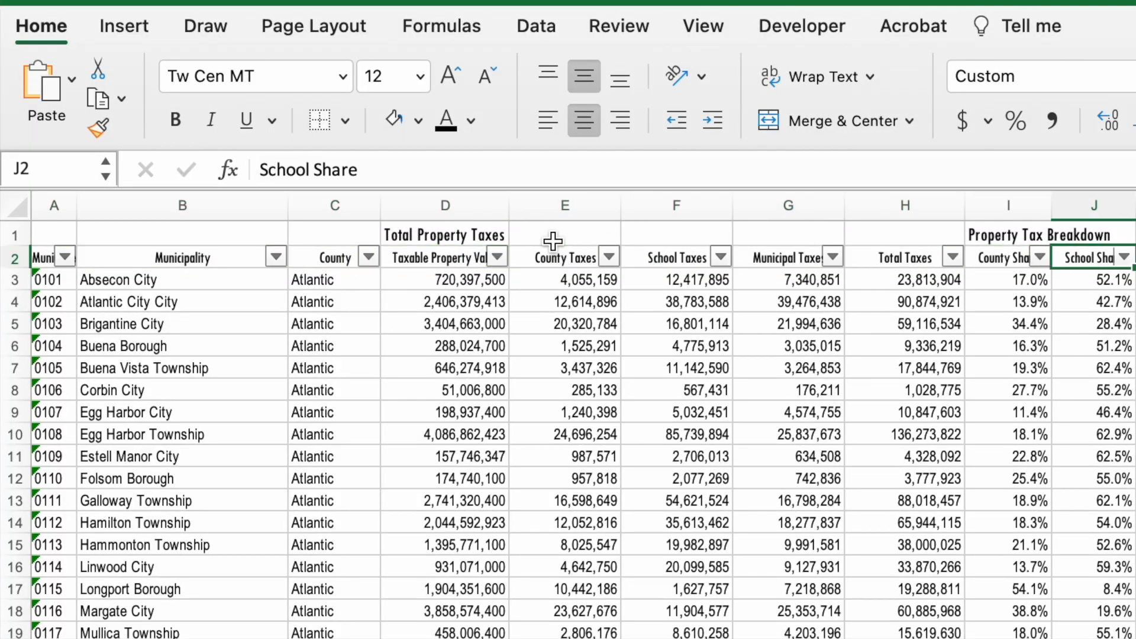
Step: Narrow the Taxable Property Value column (D)
drag(510, 207, 262, 113)
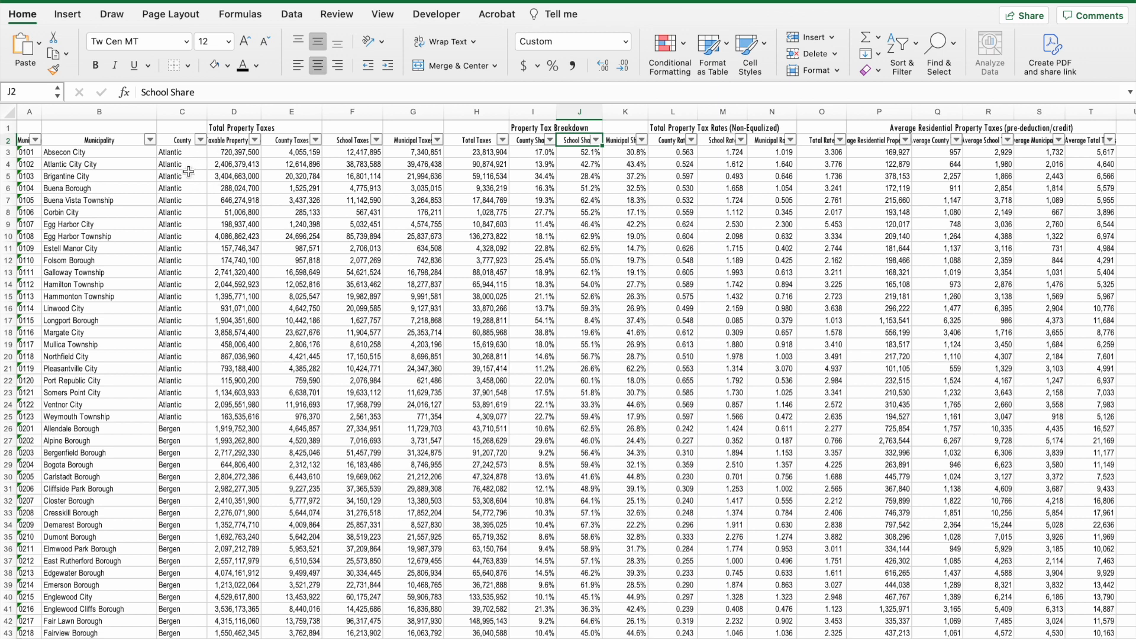
Step: Fill header rows 1 and 2 and the MuniCode and Municipality columns (A and B) with yellow
drag(29, 111, 93, 111)
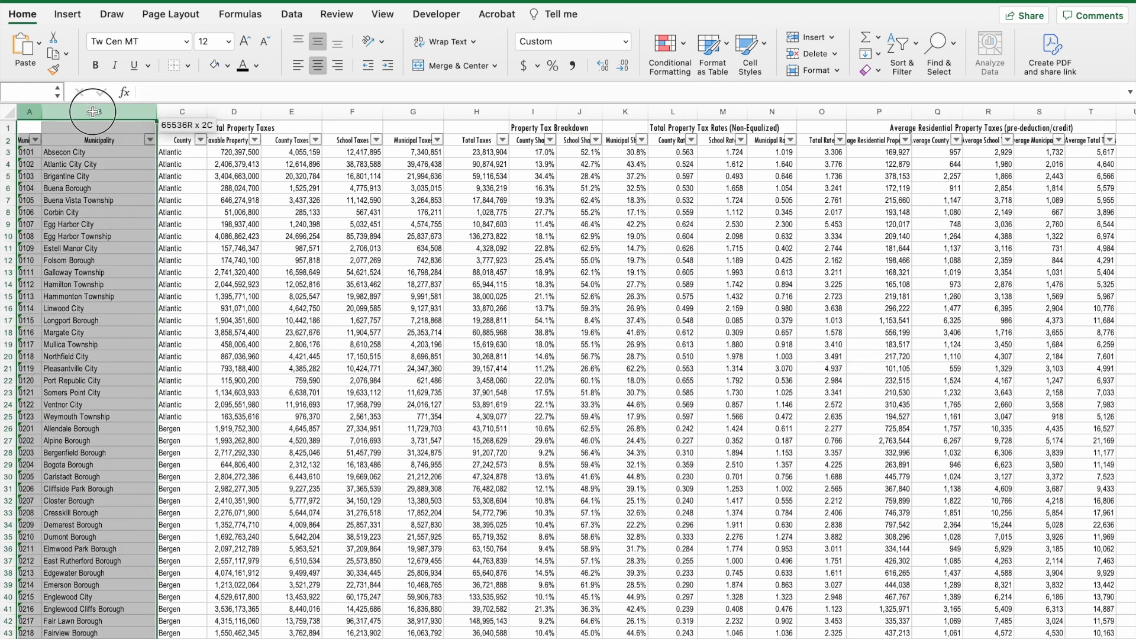
click(12, 140)
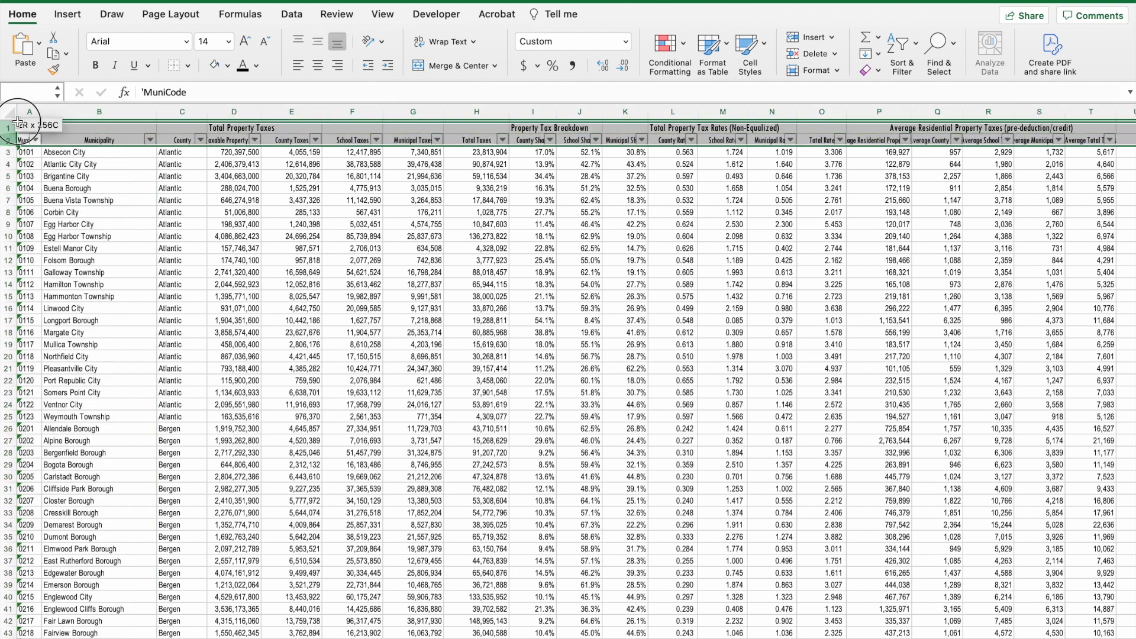
click(227, 65)
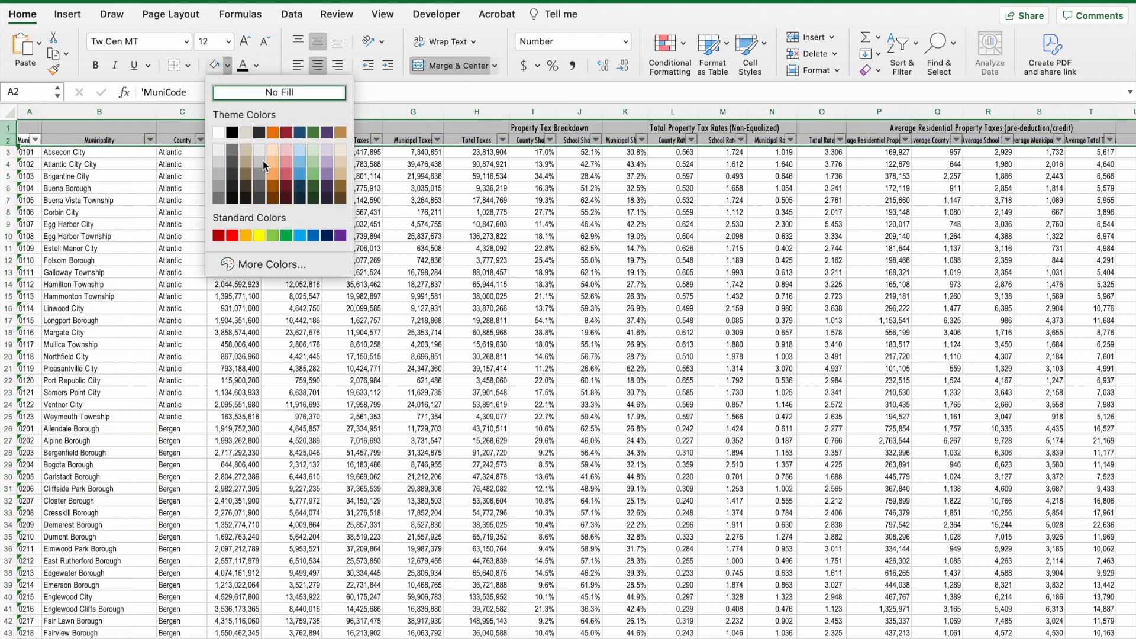
click(259, 236)
drag(75, 110, 29, 111)
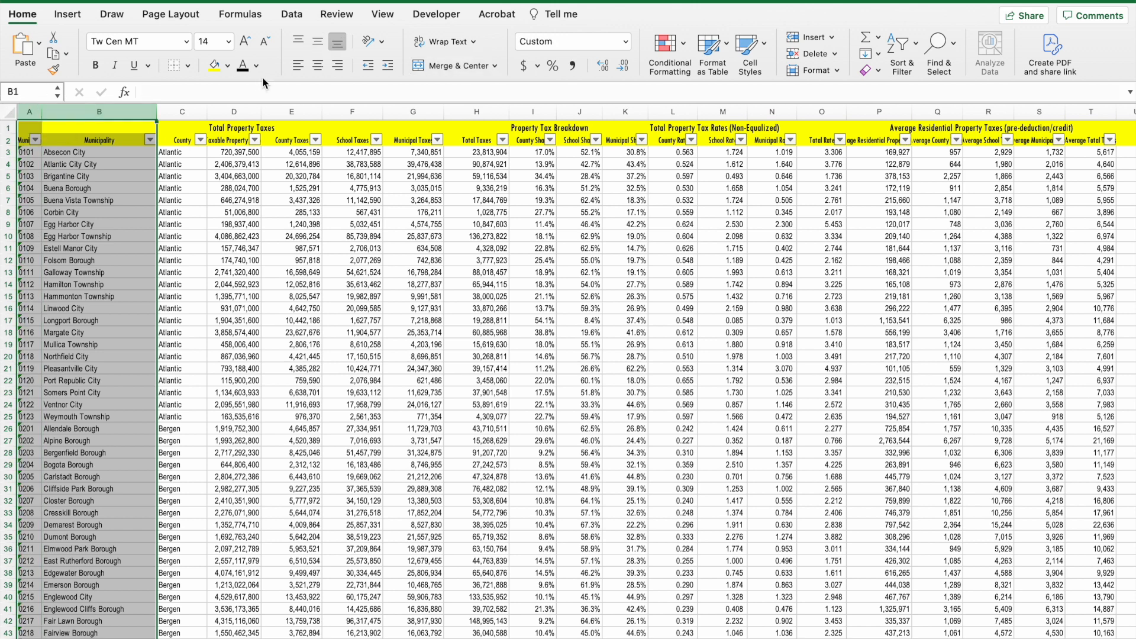
click(214, 65)
Step: Freeze panes at cell C3 so rows 1 and 2 and columns A and B stay in view
click(181, 154)
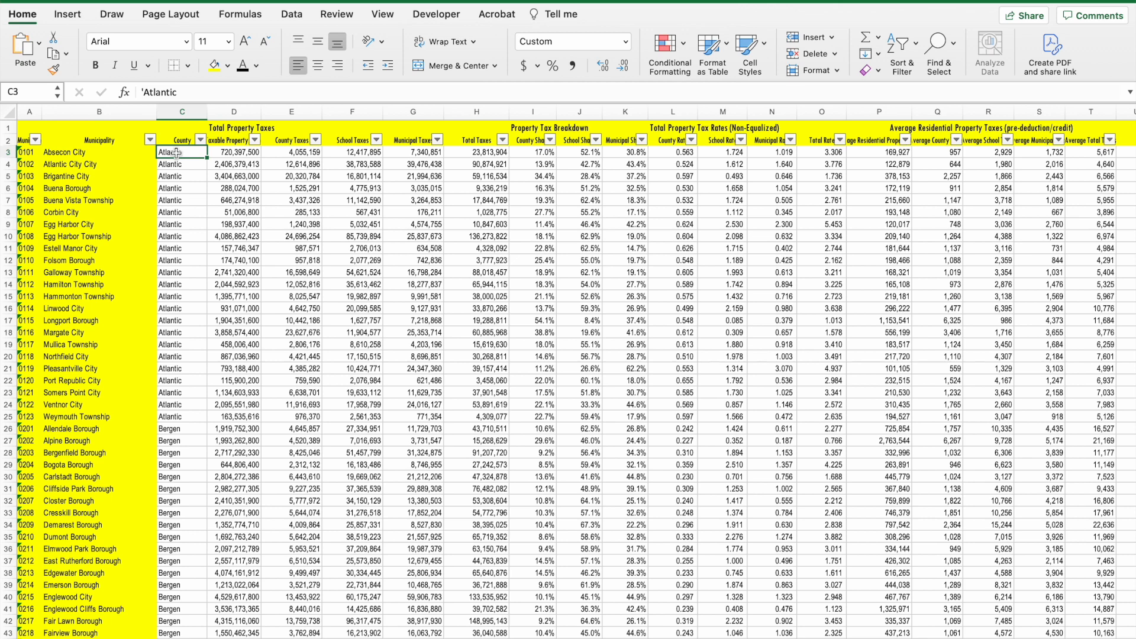
click(382, 14)
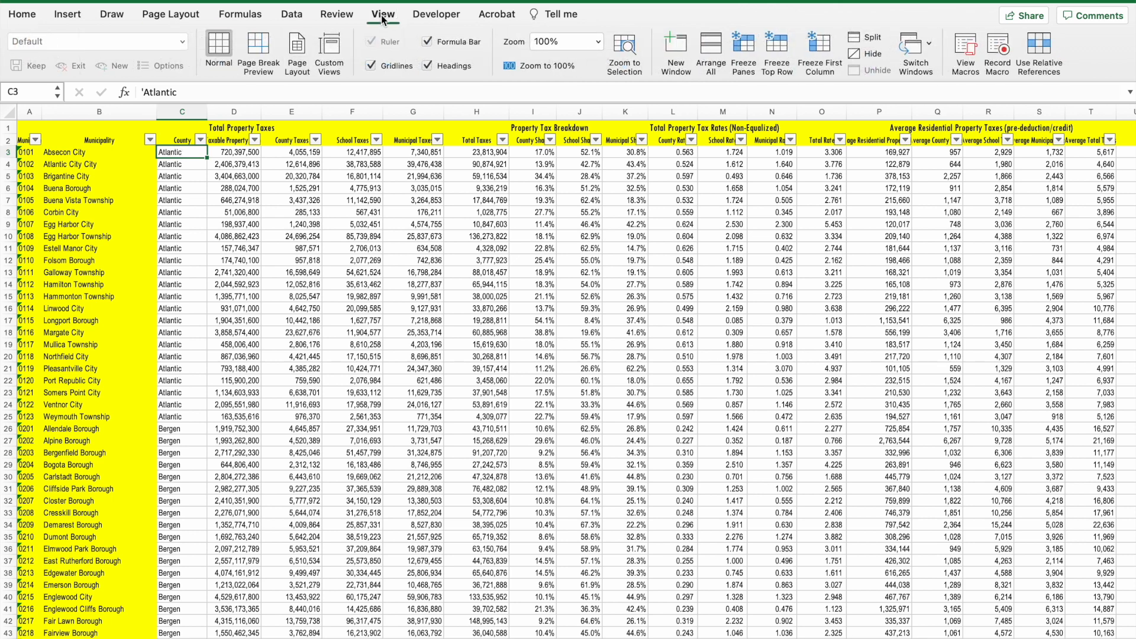
click(739, 51)
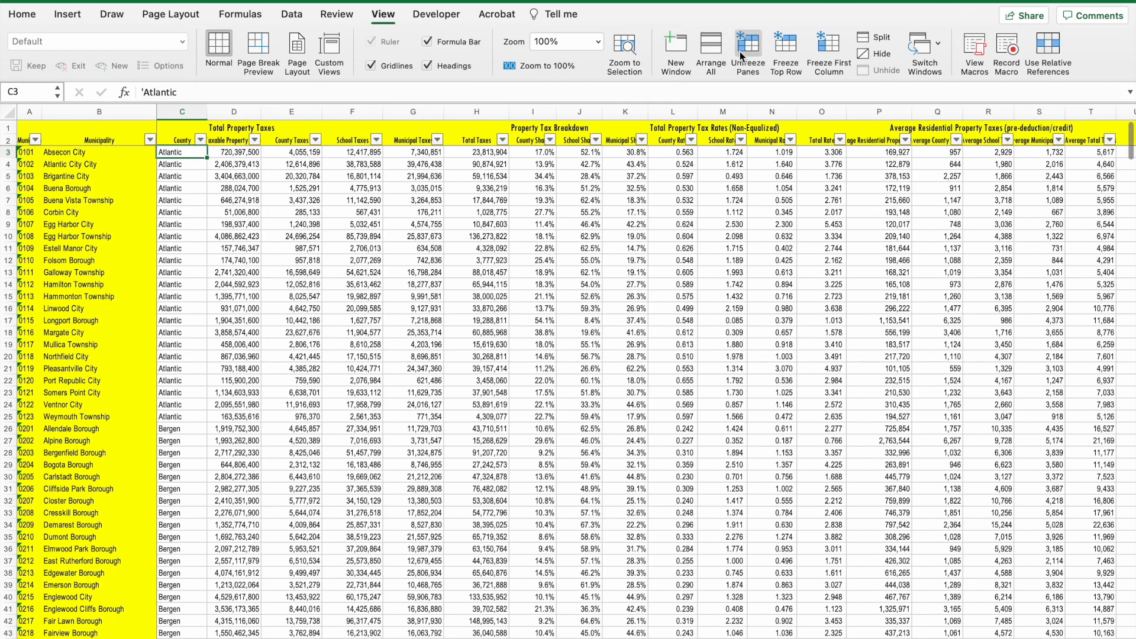
scroll(286, 243, down, 6)
scroll(286, 243, right, 2)
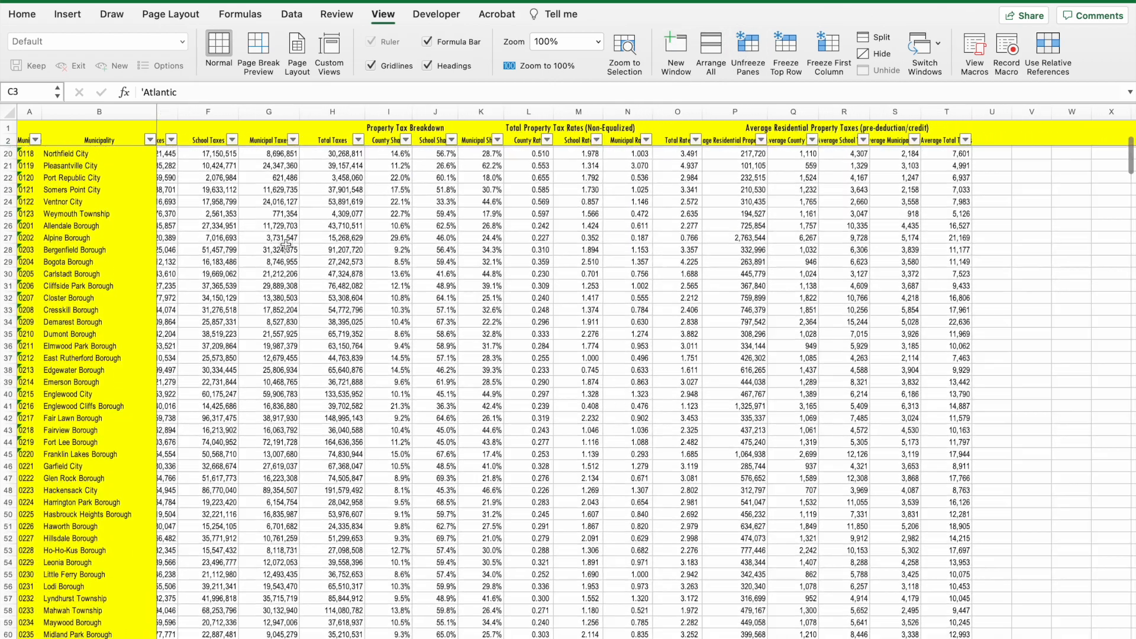
scroll(286, 244, up, 6)
scroll(286, 243, left, 2)
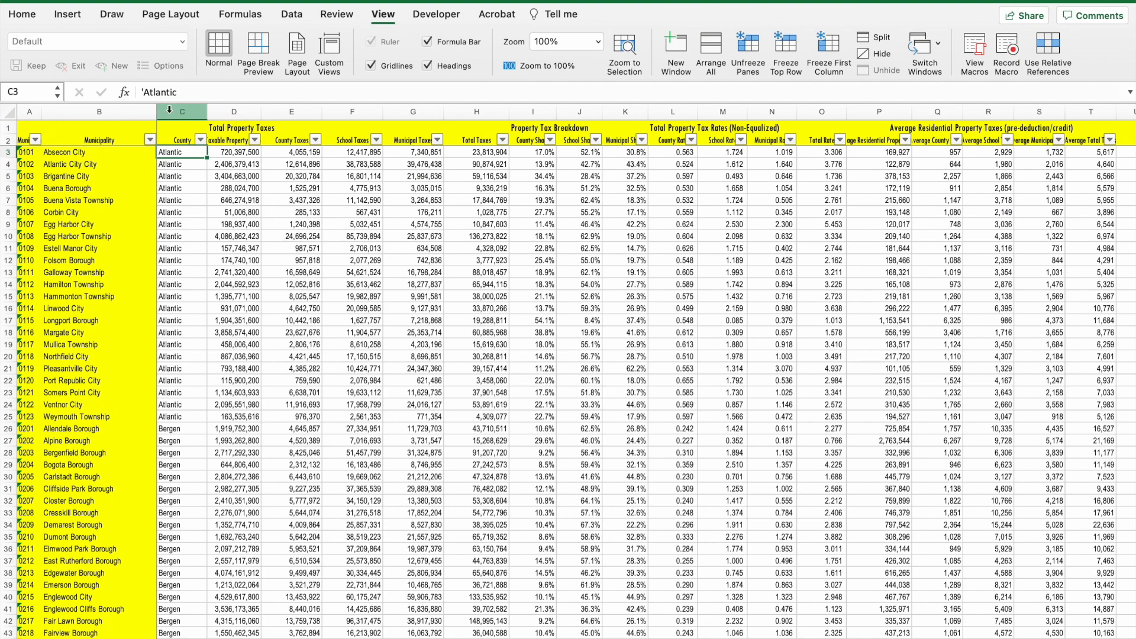
scroll(326, 260, down, 2)
scroll(325, 261, up, 2)
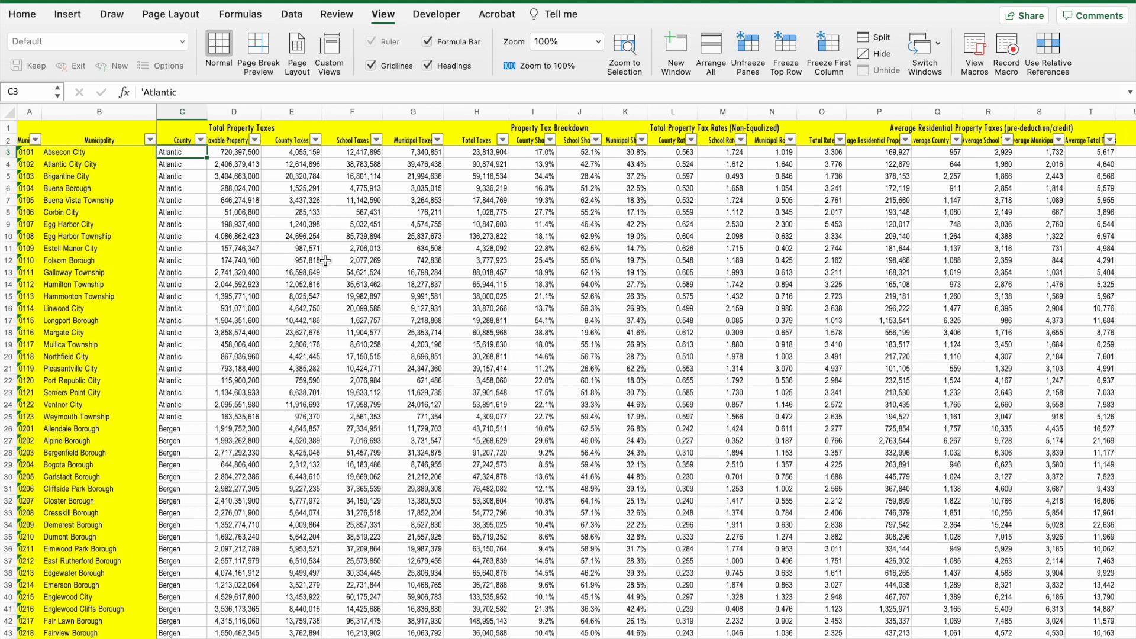
Step: Wrap the text of all column headers in row 2
click(222, 140)
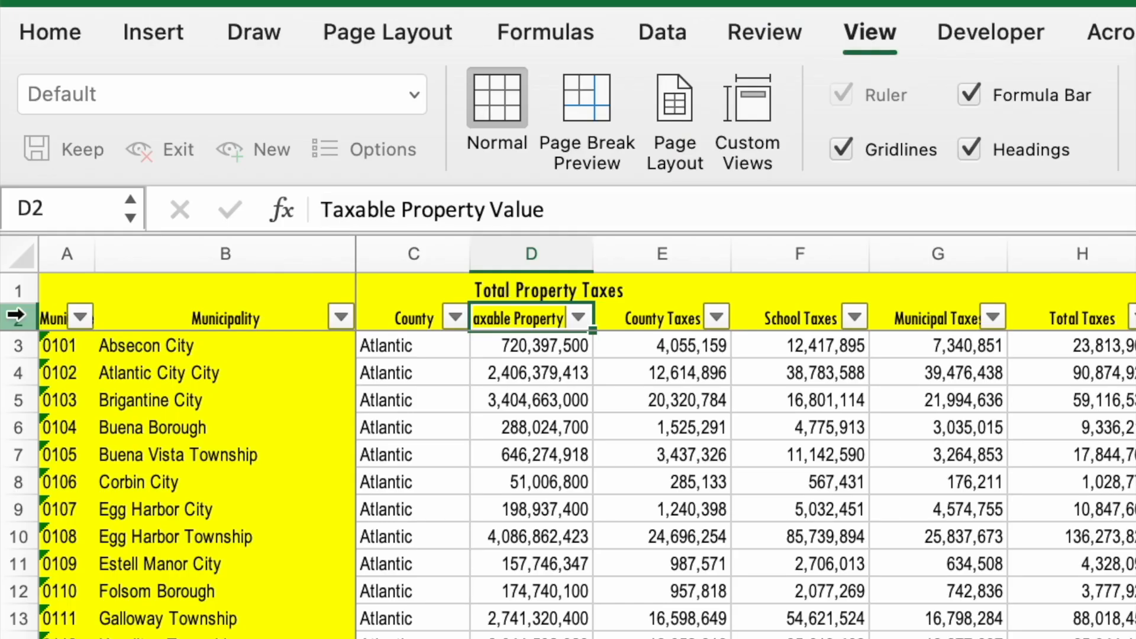
click(15, 314)
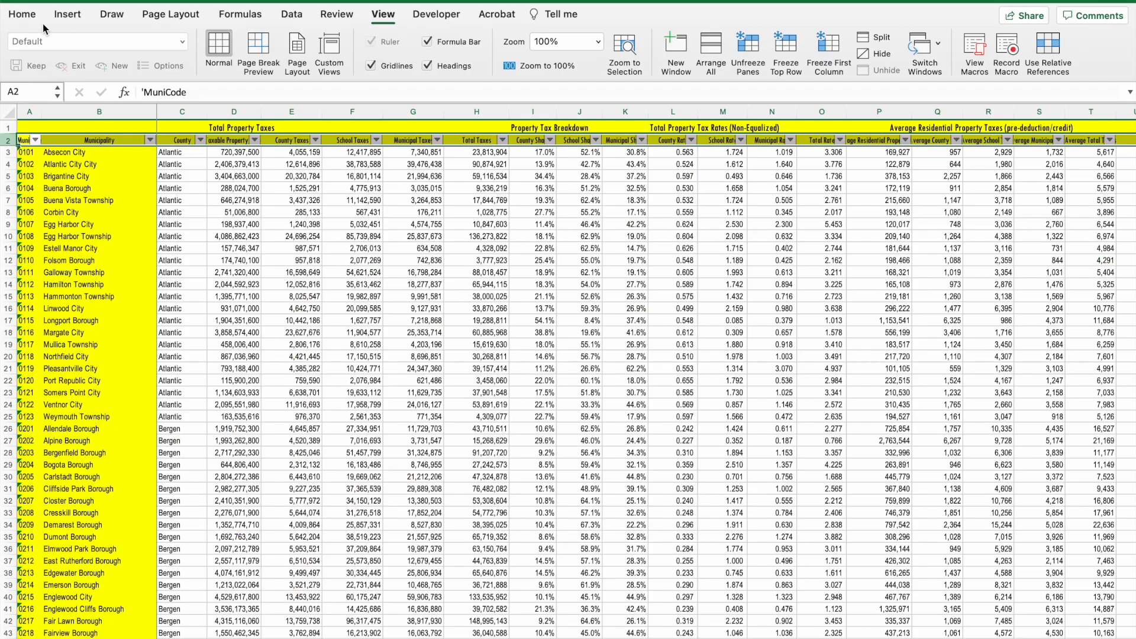
click(50, 32)
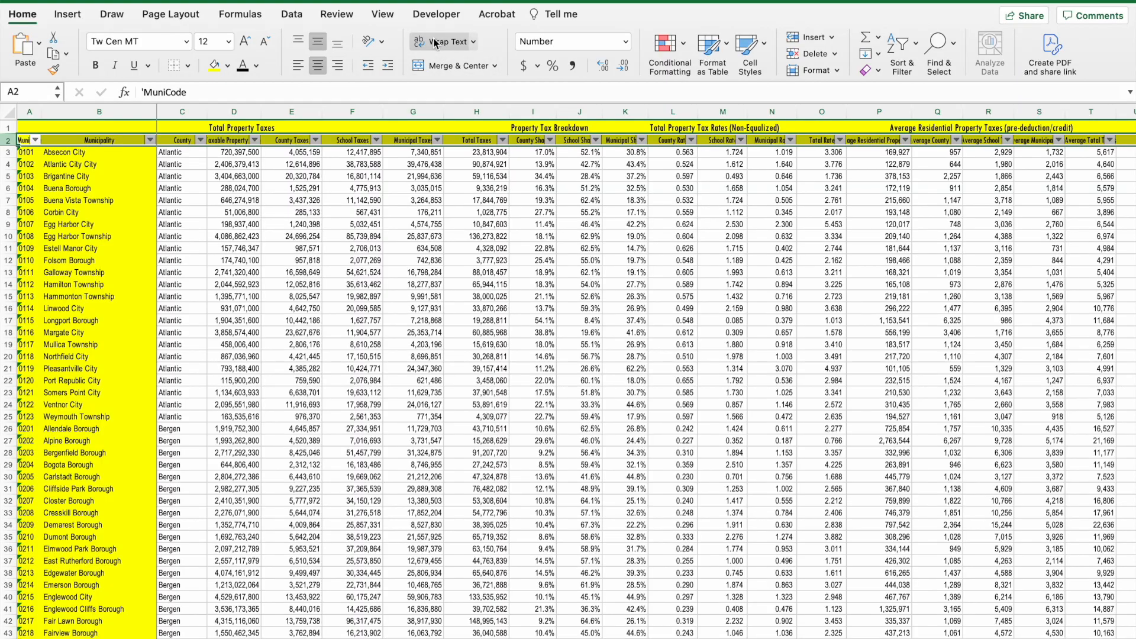
click(435, 43)
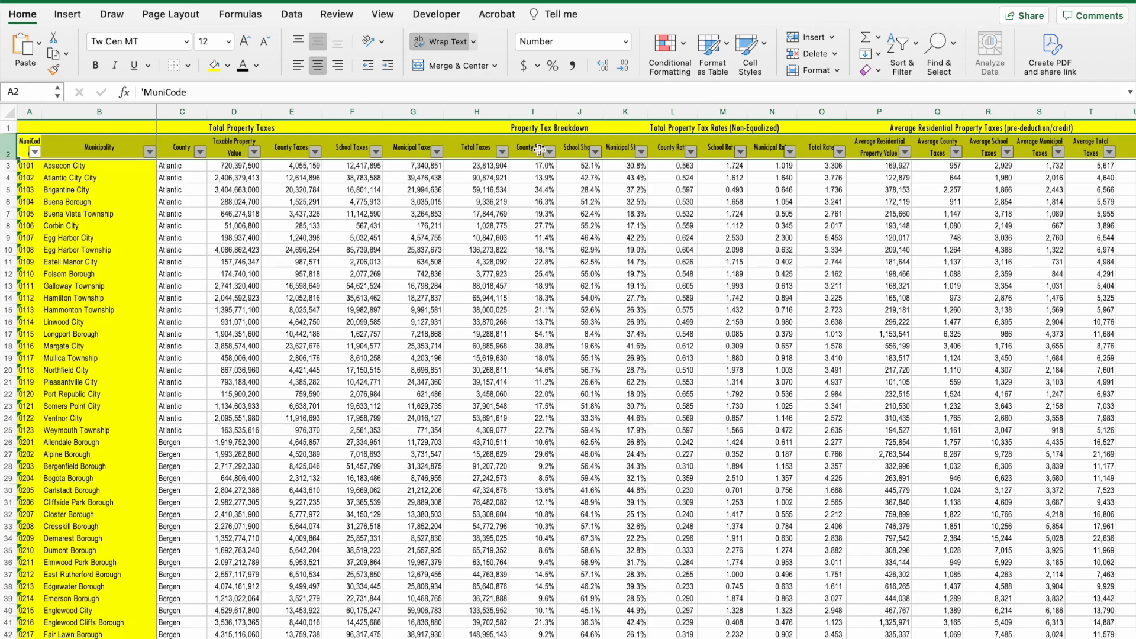
click(240, 143)
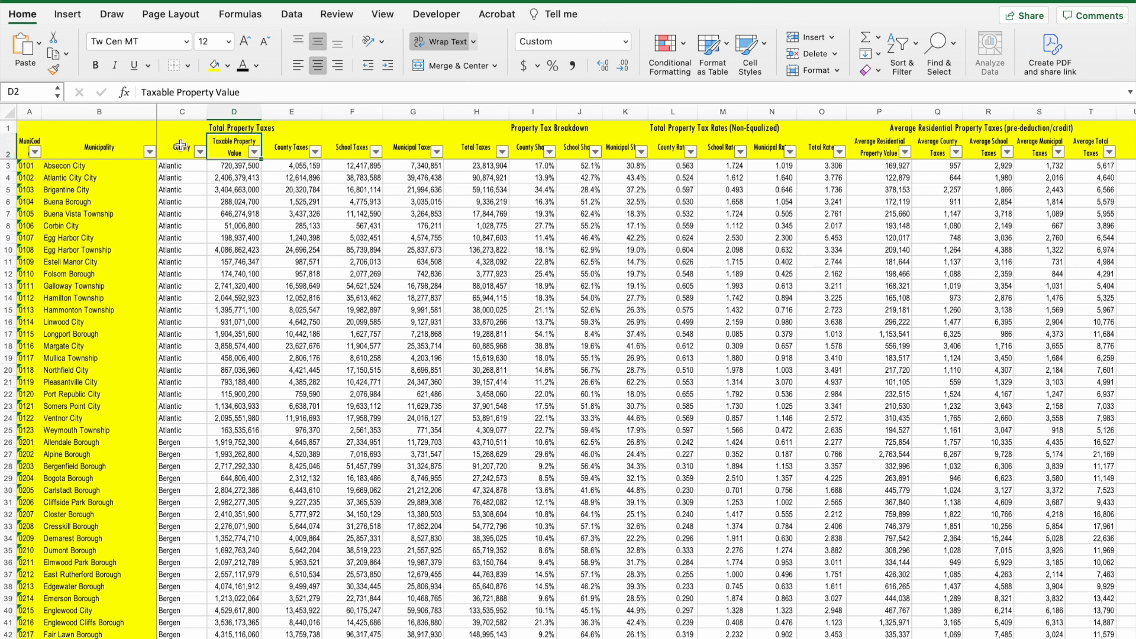
Step: Fill the Total Property Taxes heading cells D1:H1 with a light pink theme color
drag(233, 127, 469, 113)
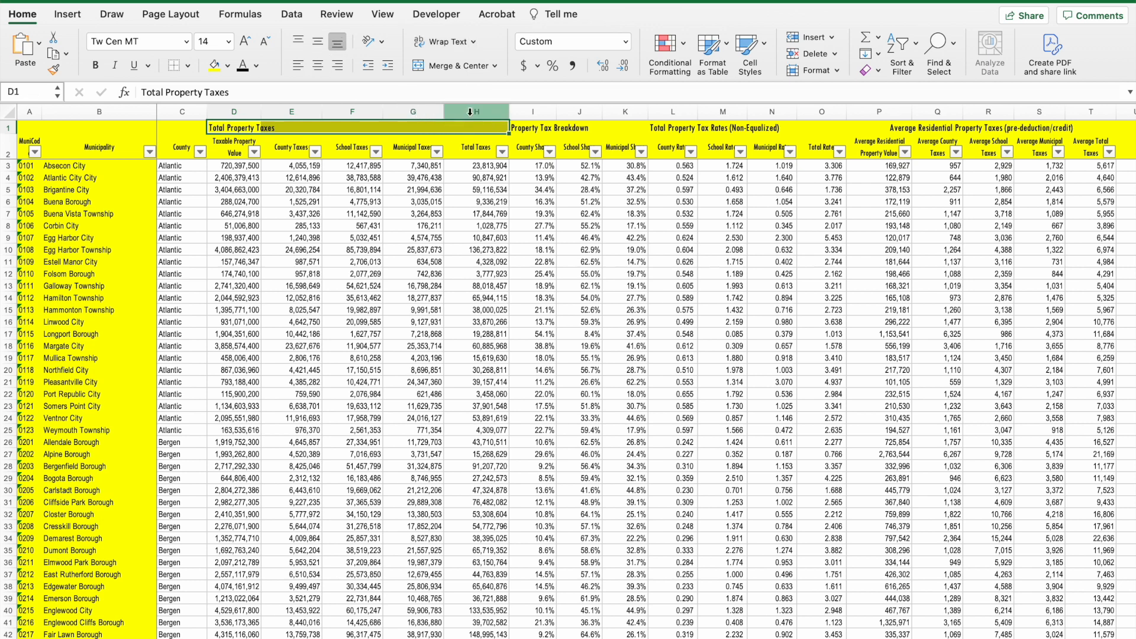
click(227, 65)
click(274, 131)
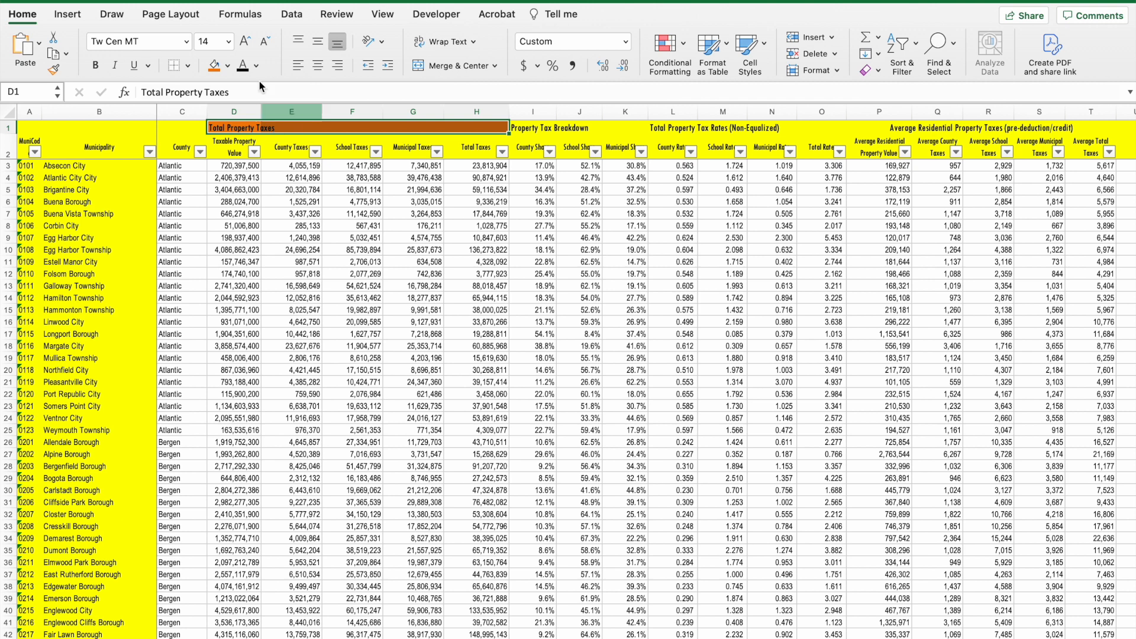
click(227, 65)
click(286, 151)
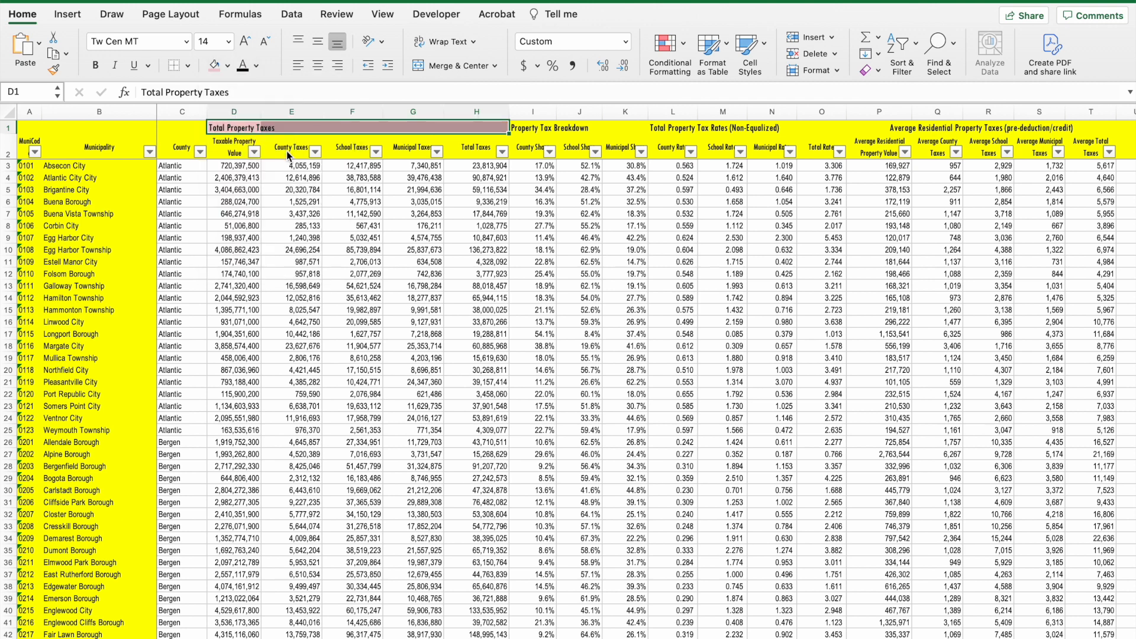
click(238, 112)
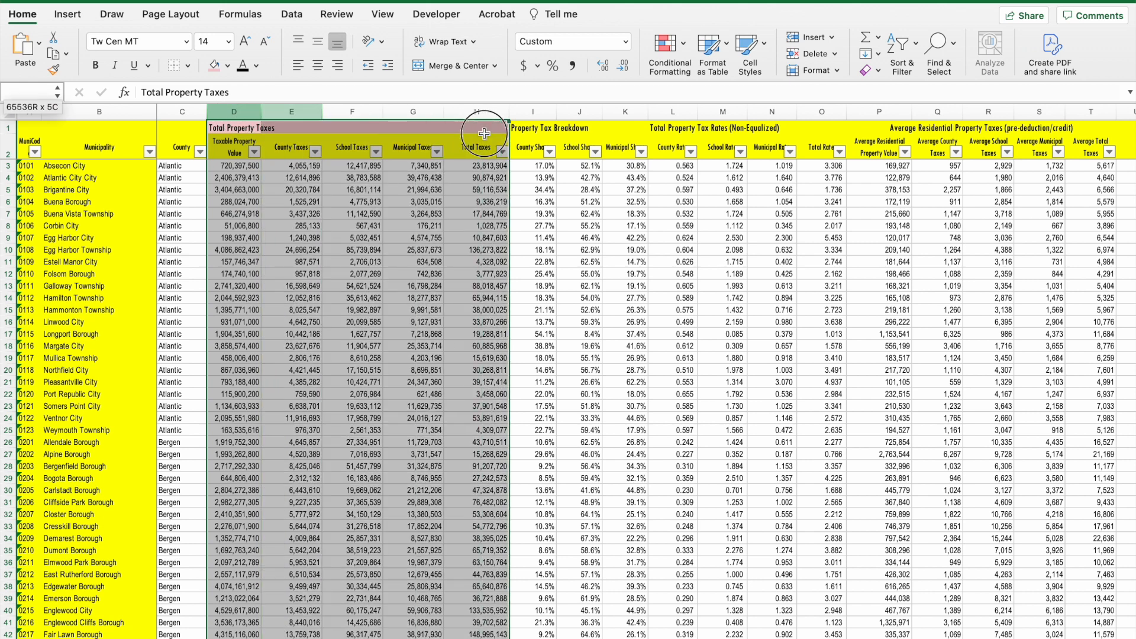
click(245, 127)
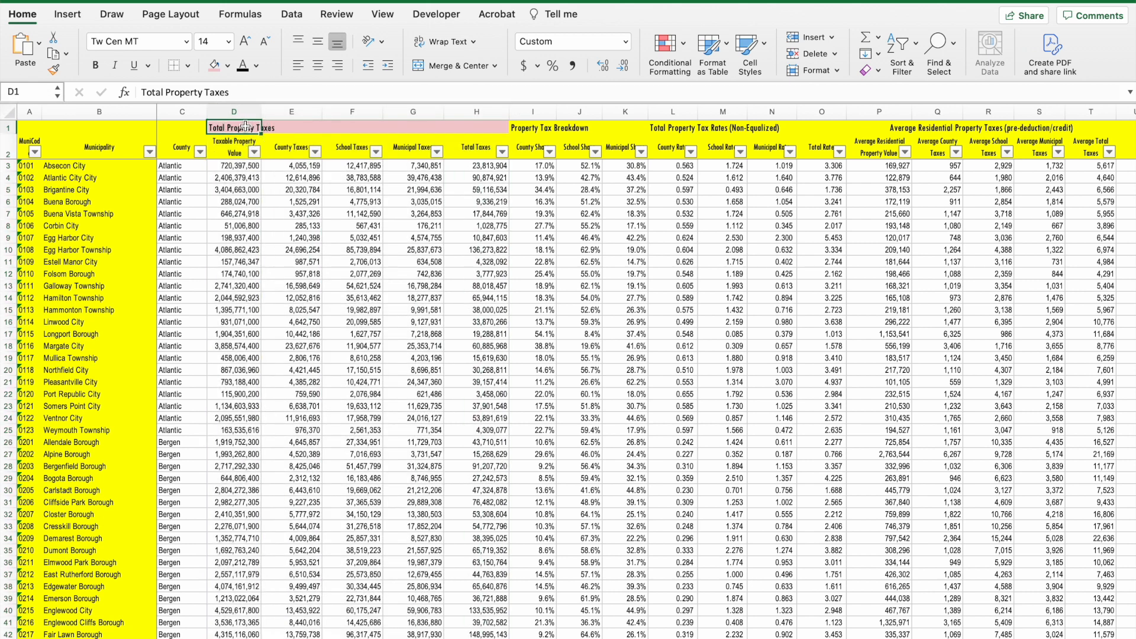
drag(237, 127, 469, 110)
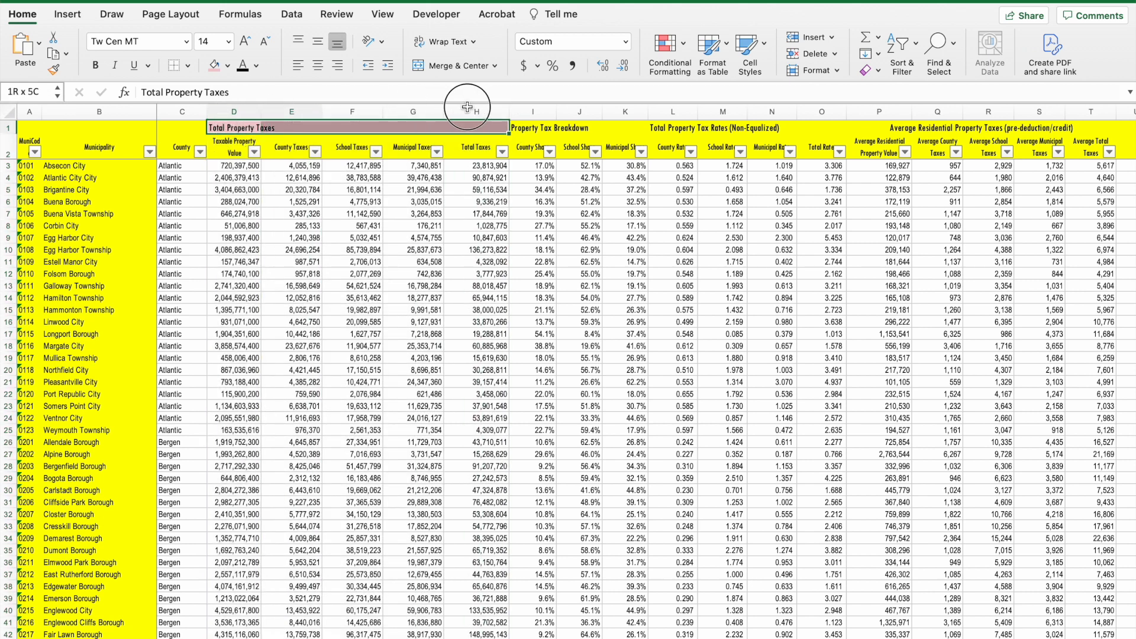
drag(231, 149, 487, 151)
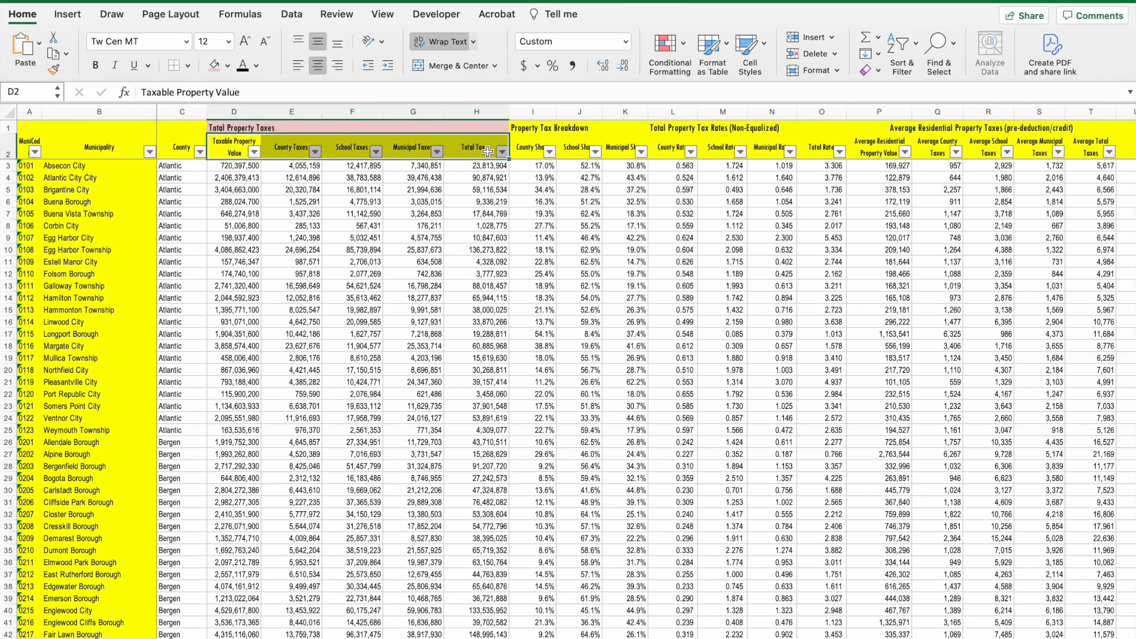
click(236, 126)
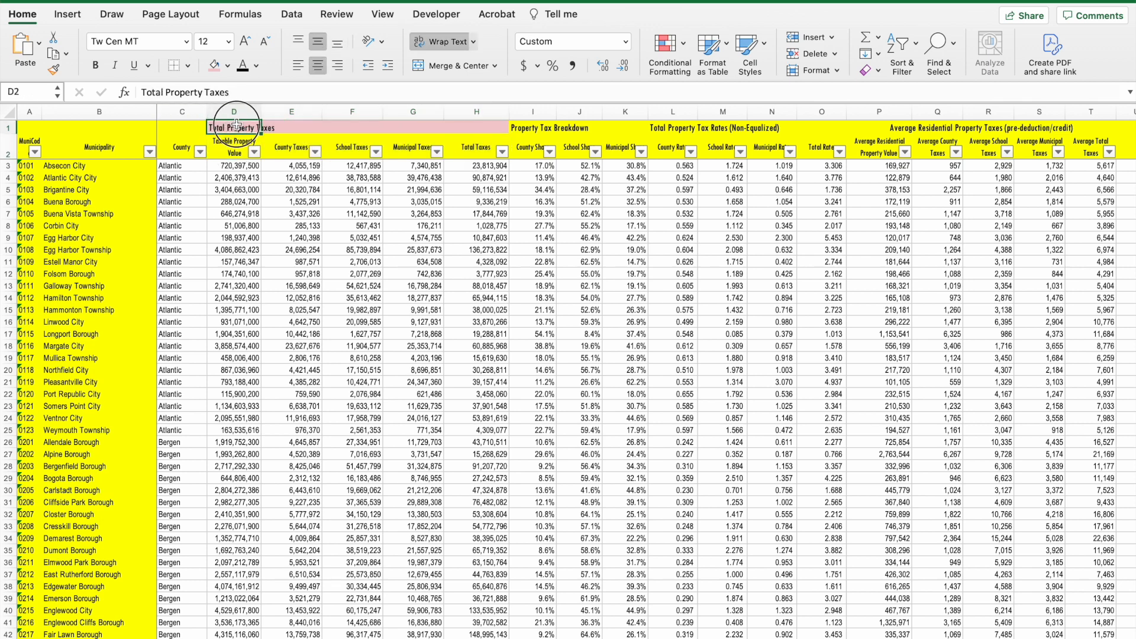
drag(236, 124, 476, 121)
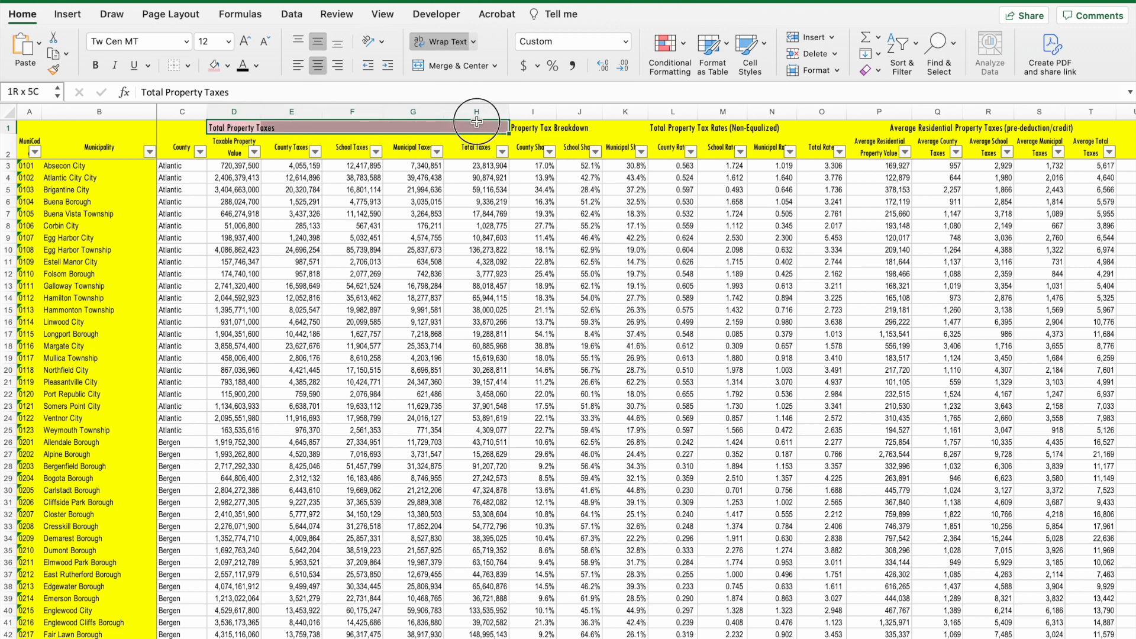
Step: Try to center the Total Property Taxes heading over columns D to H by padding the text in D1 with leading spaces
click(237, 127)
click(142, 93)
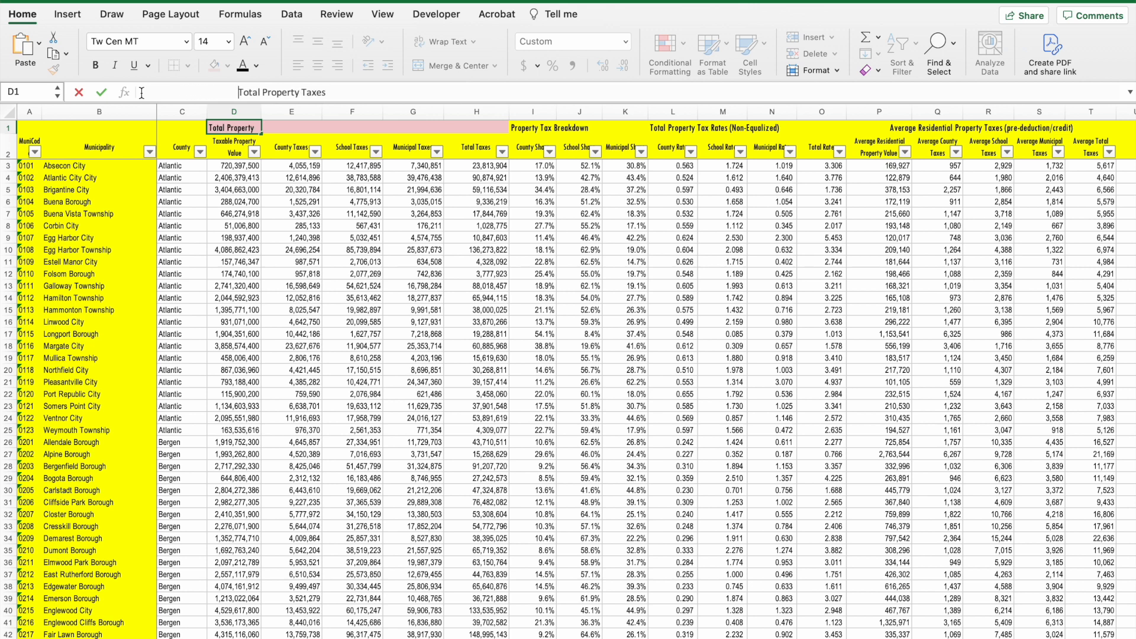
key(Return)
key(Up)
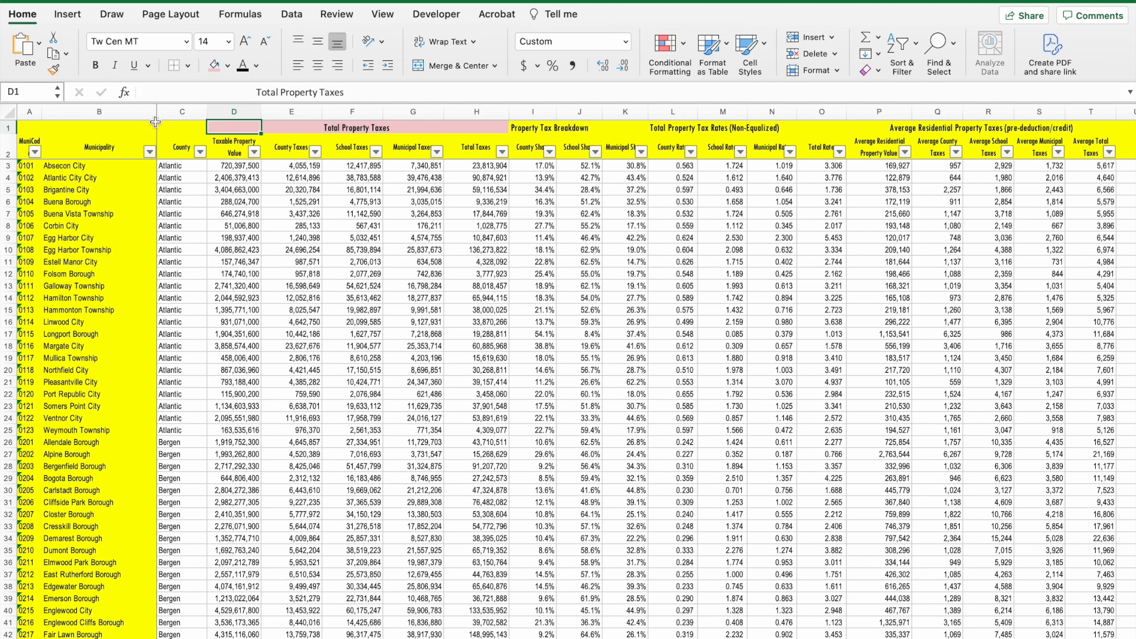
mouse_move(382, 112)
mouse_down()
mouse_move(475, 111)
mouse_move(381, 111)
mouse_up()
click(362, 130)
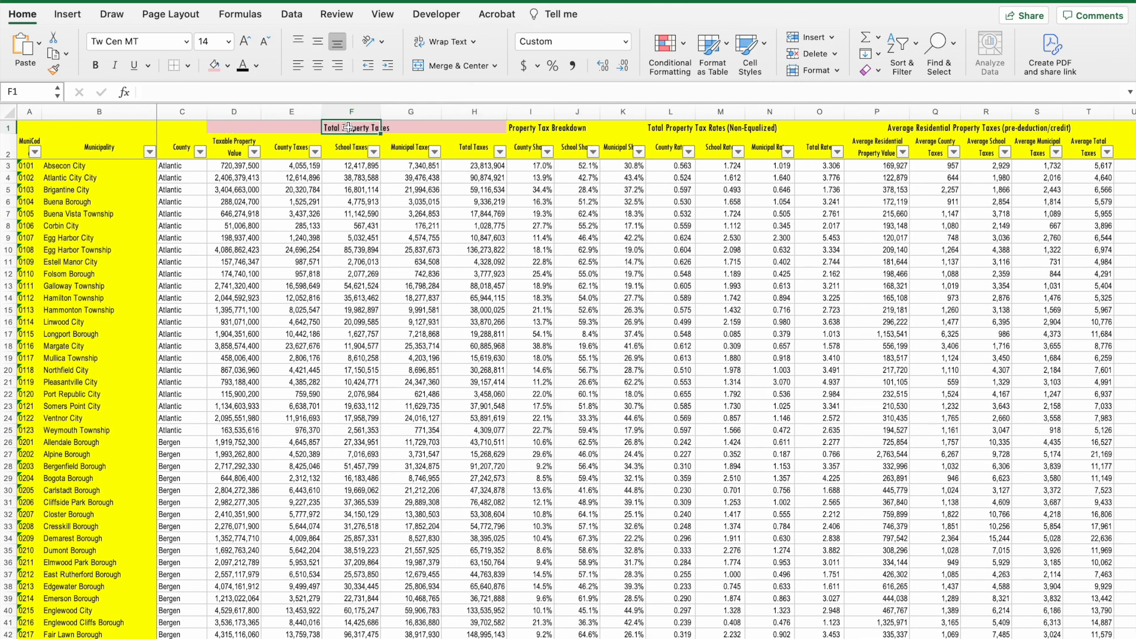
Step: Remove the leading spaces before Total Property Taxes in cell D1
click(256, 127)
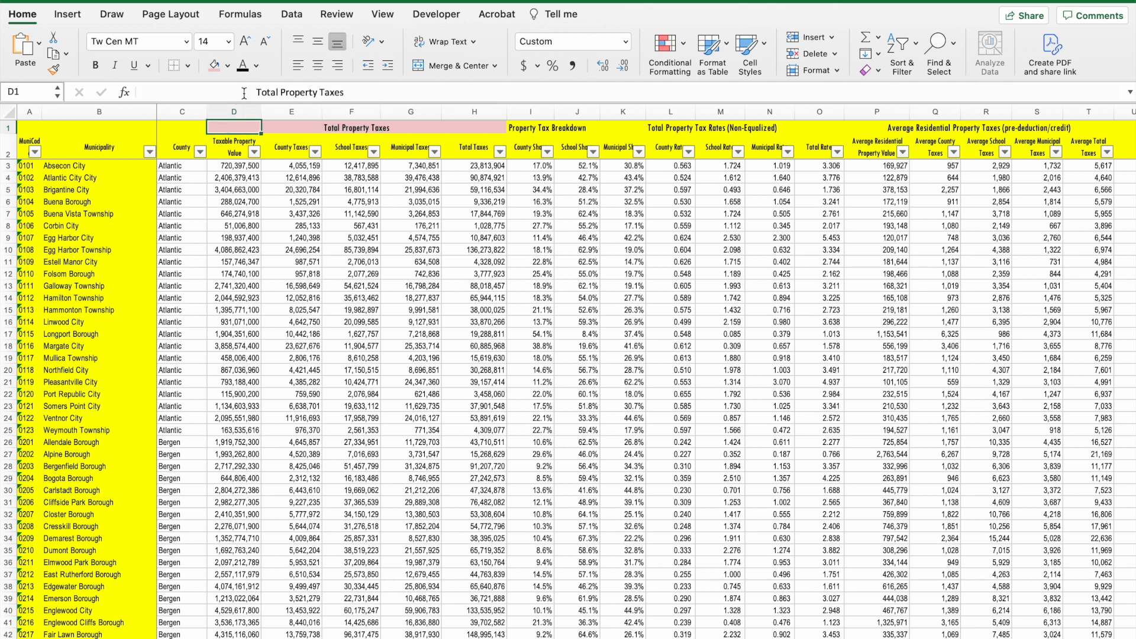
click(258, 93)
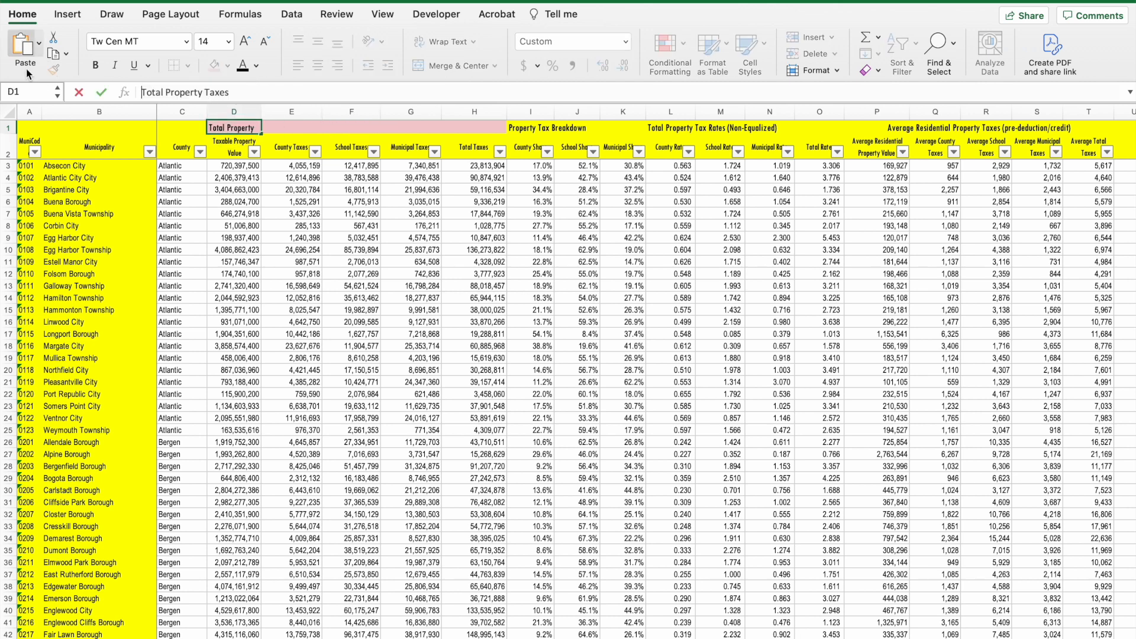
key(Return)
Step: Merge and center the Total Property Taxes heading across cells D1:H1
drag(226, 126, 479, 124)
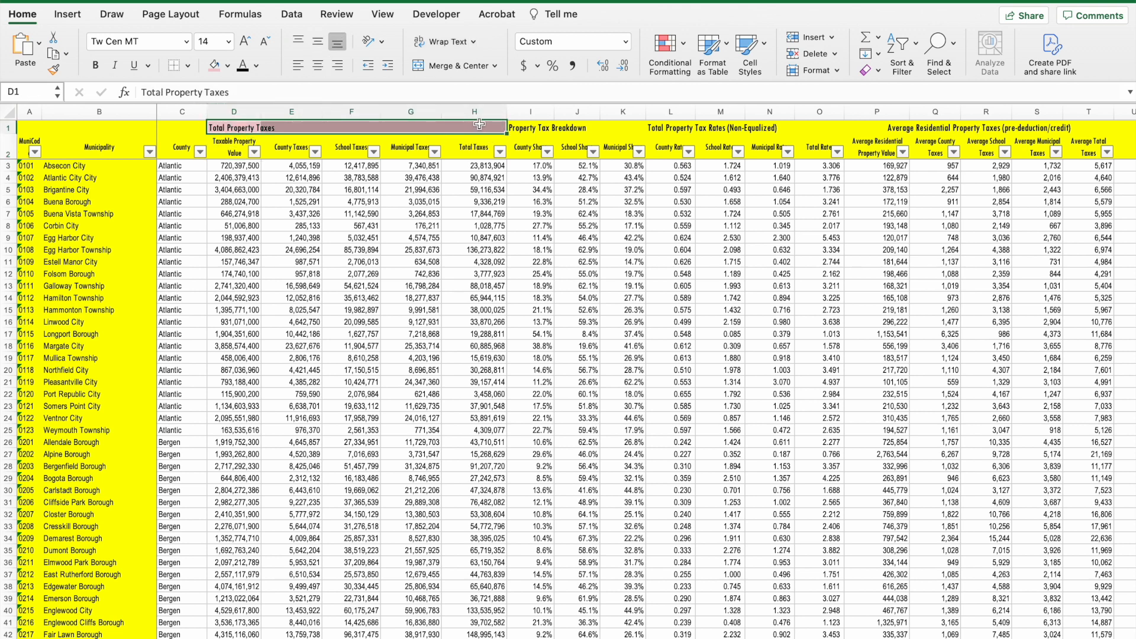
click(447, 67)
click(390, 261)
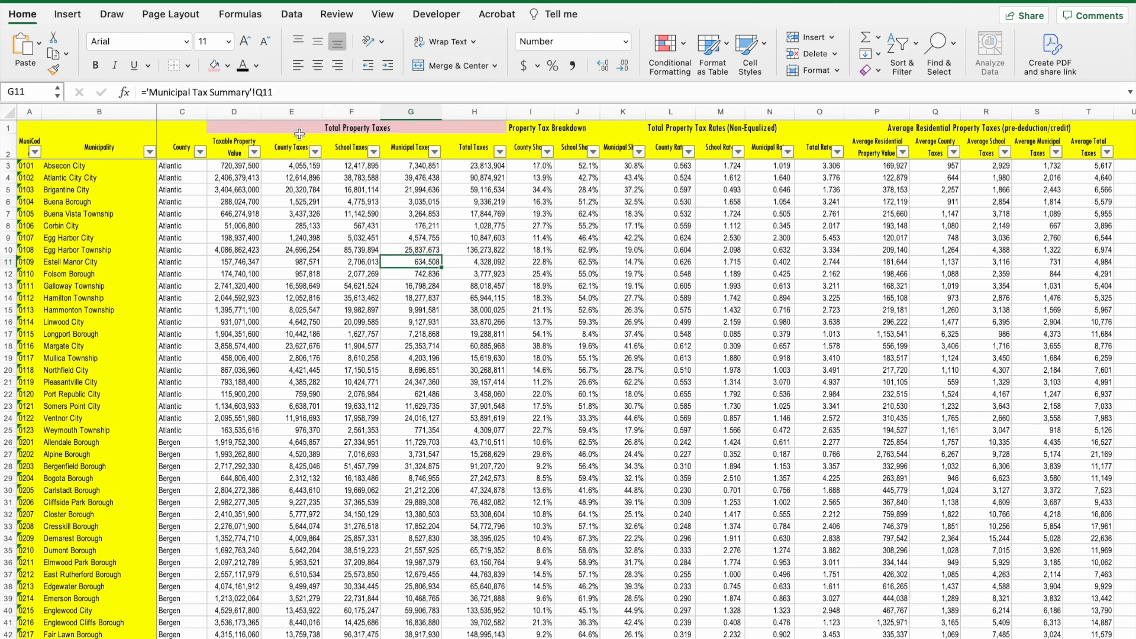
Step: Examine how the merged Total Property Taxes heading is selected compared with the separate column headers beneath it
click(233, 111)
click(294, 127)
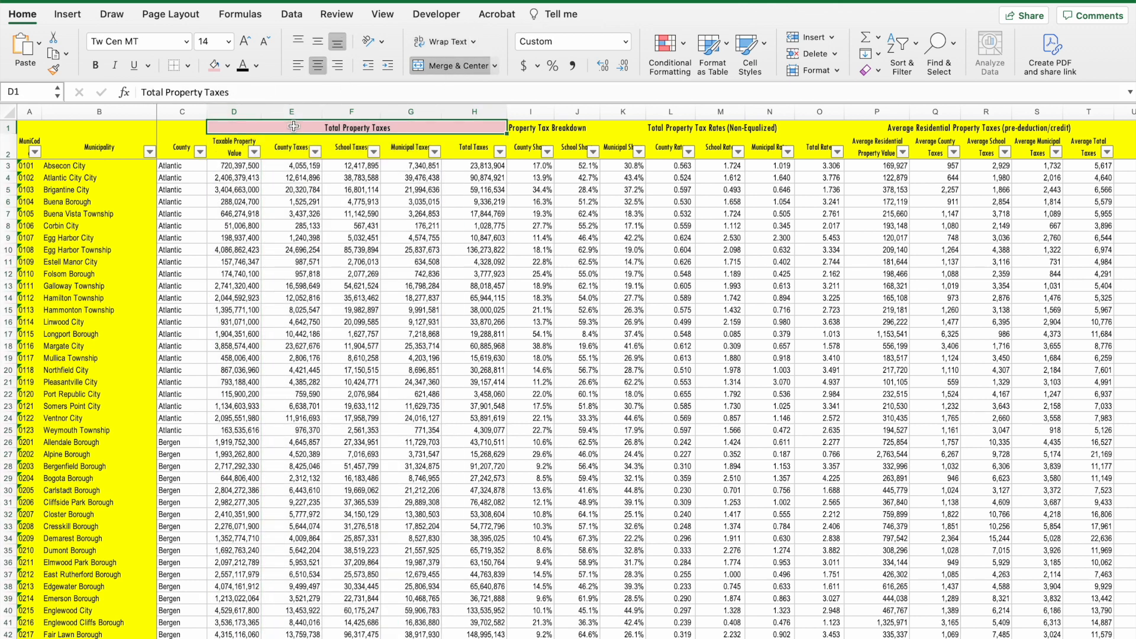
key(Down)
key(Right)
key(Right)
key(Right)
key(Right)
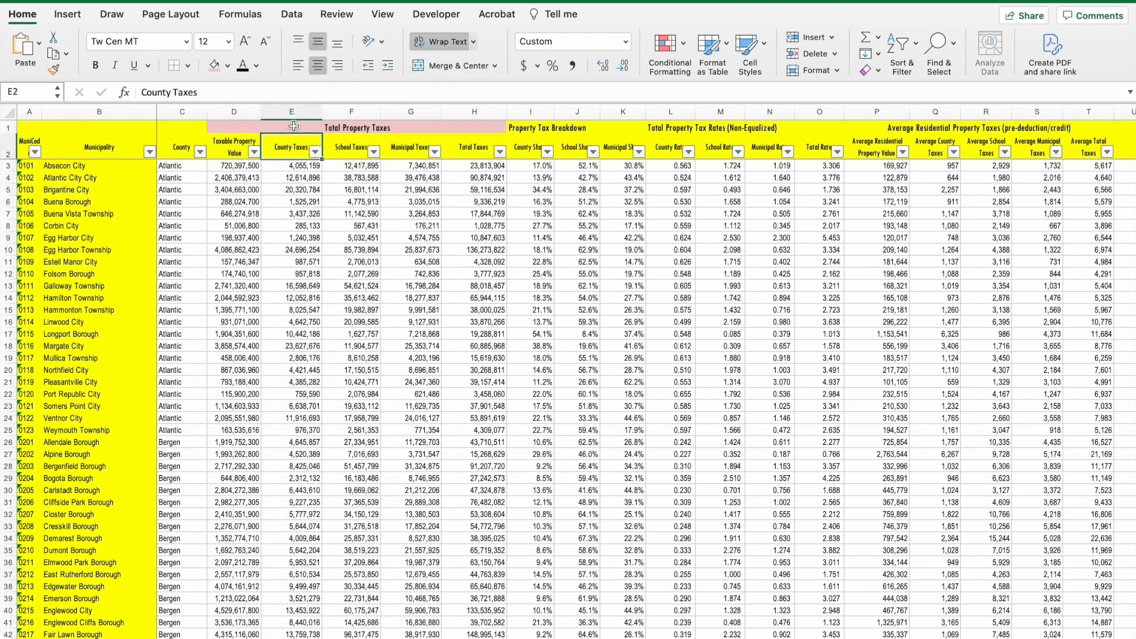
click(294, 127)
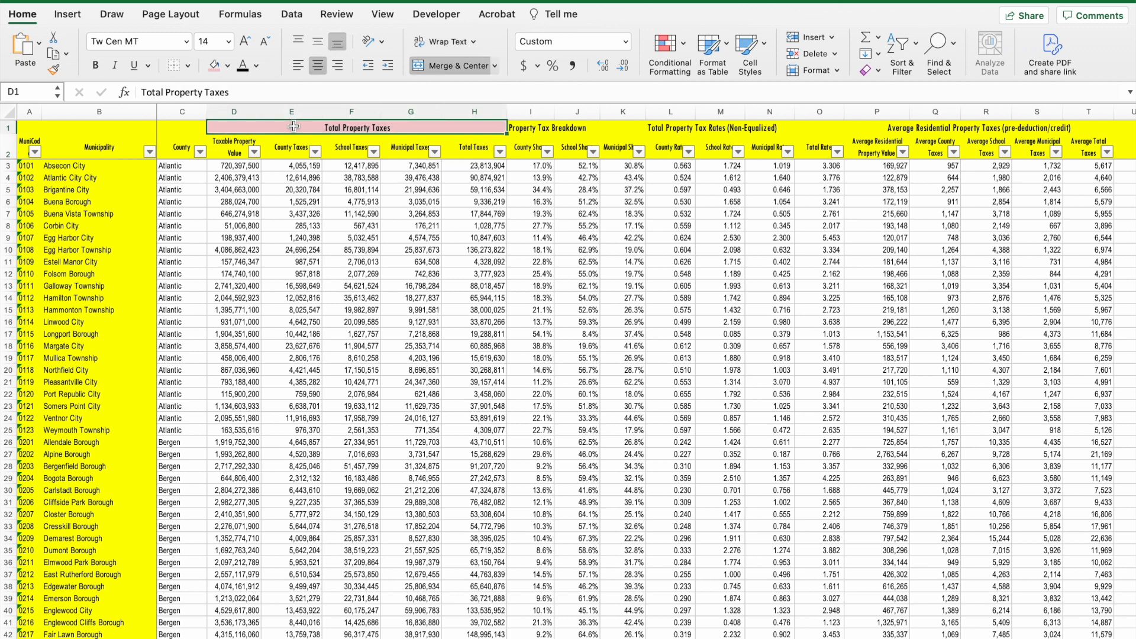
Step: Demonstrate unmerging the Total Property Taxes heading and merging it again across D1:H1
click(459, 68)
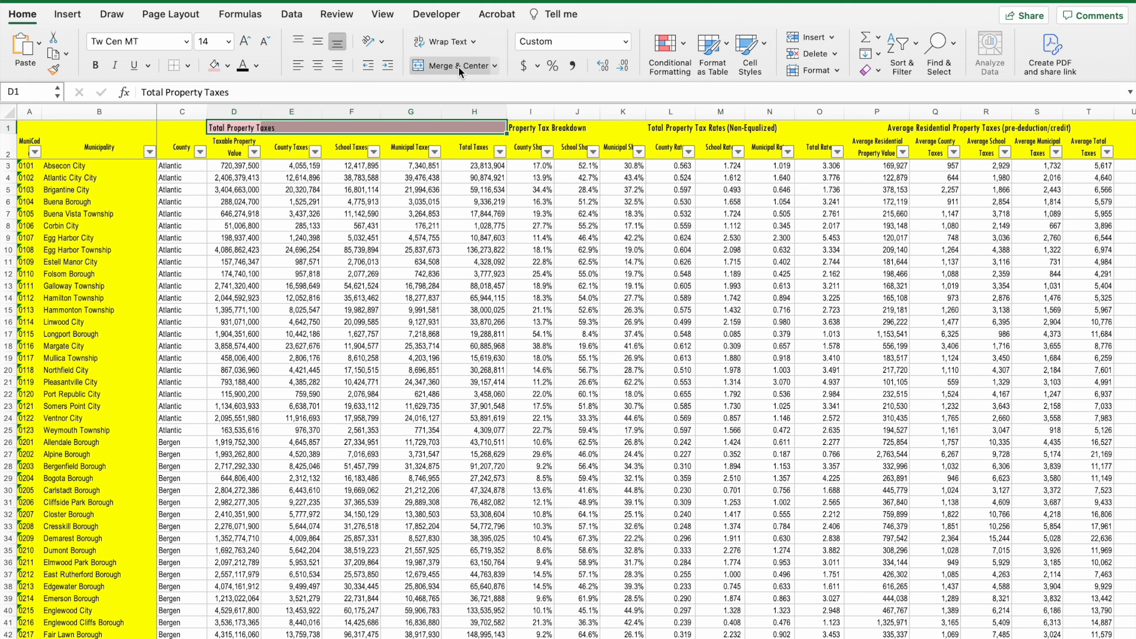
click(459, 68)
click(459, 66)
click(459, 66)
Step: Merge and center the Property Tax Breakdown heading across I1:K1 and Total Property Tax Rates (Non-Equalized) across L1:O1
drag(527, 129, 603, 129)
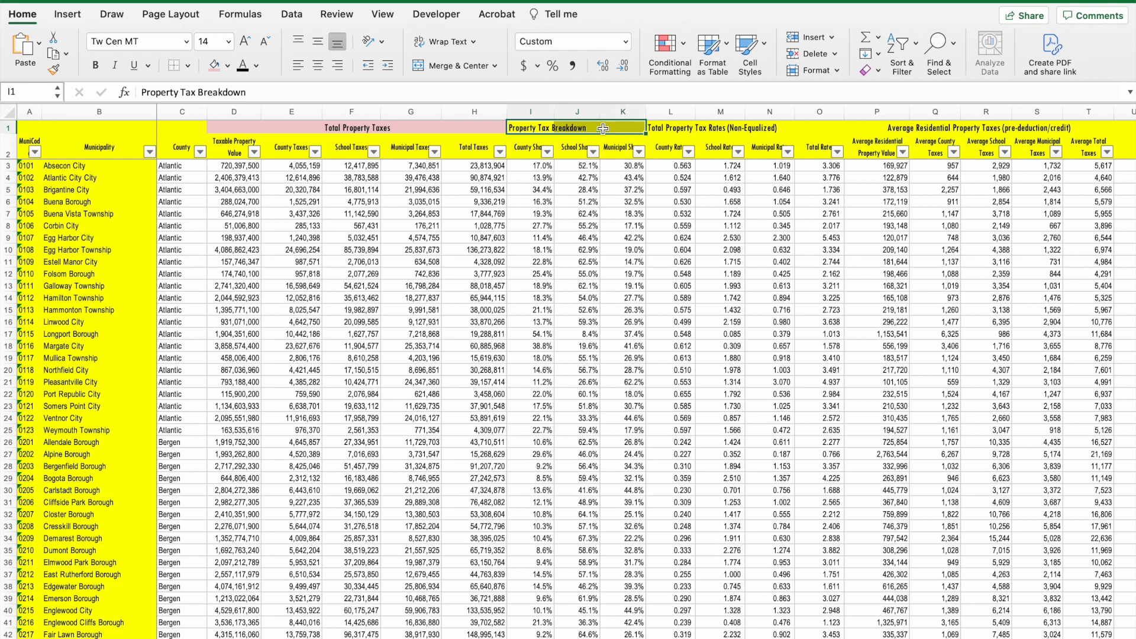
click(472, 70)
drag(788, 125, 817, 126)
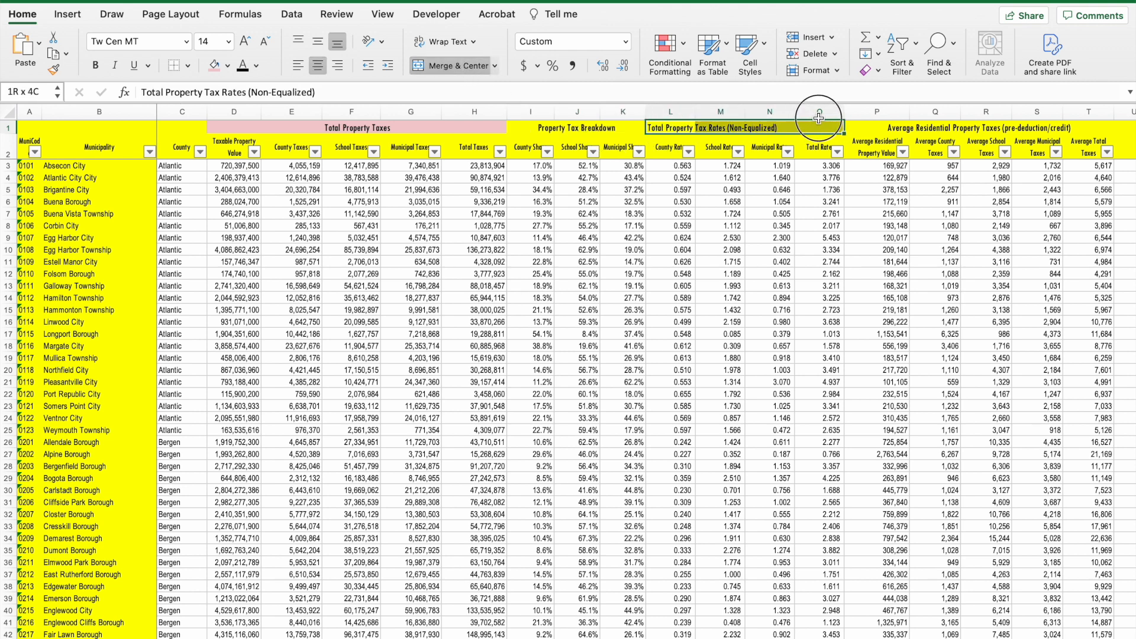
click(467, 66)
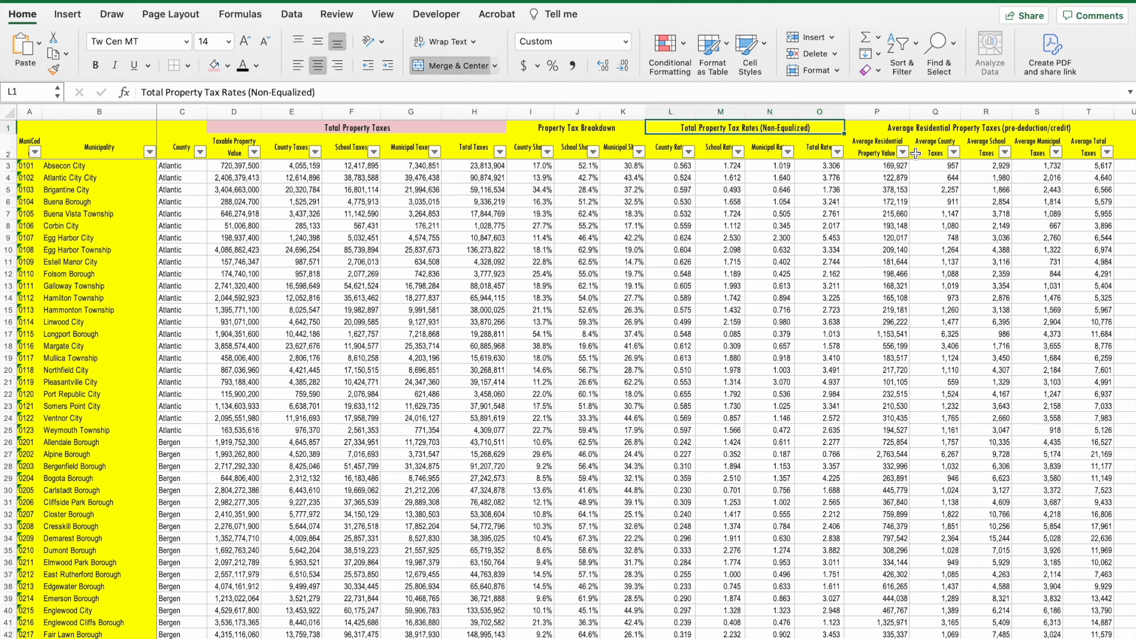
click(872, 127)
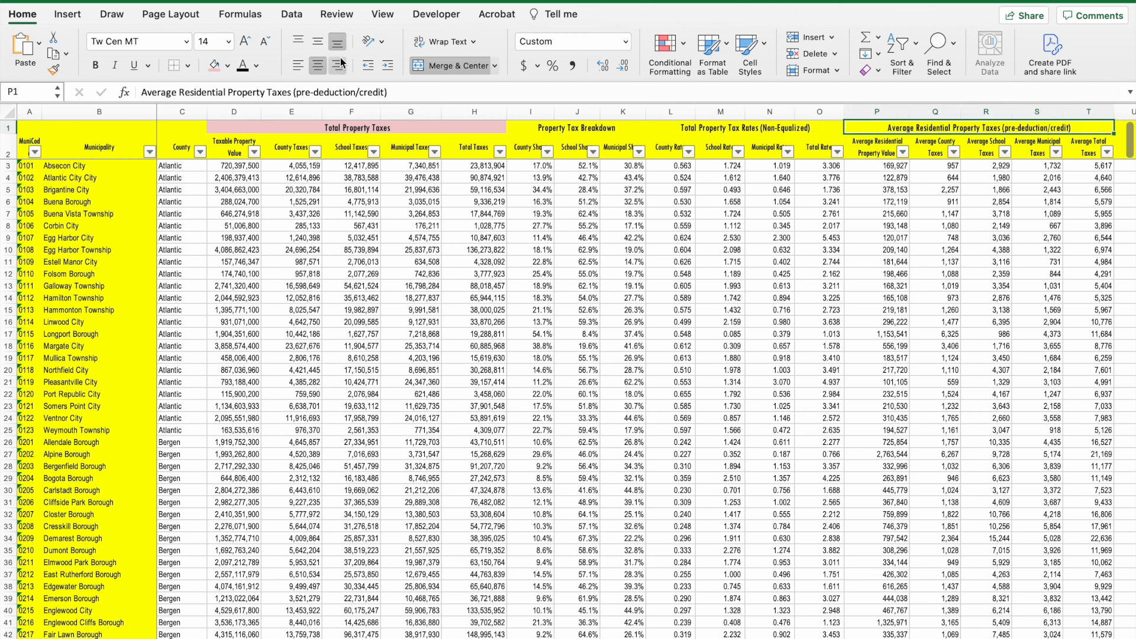
Step: Fill the remaining merged section headings in I1:T1 with the same light pink color
drag(572, 132, 885, 129)
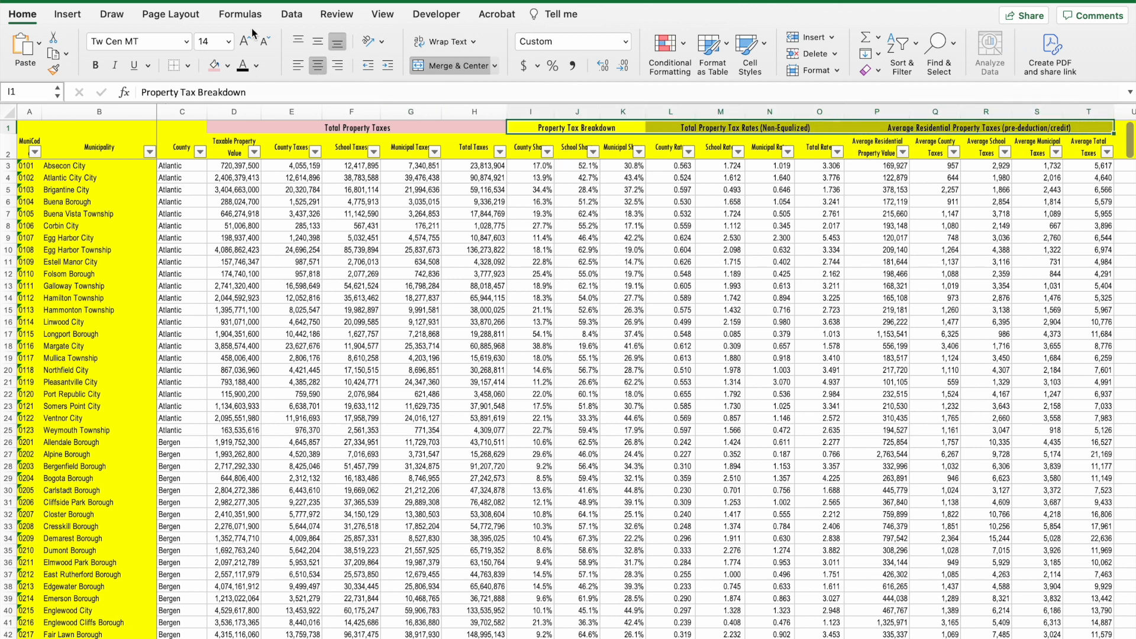
click(214, 65)
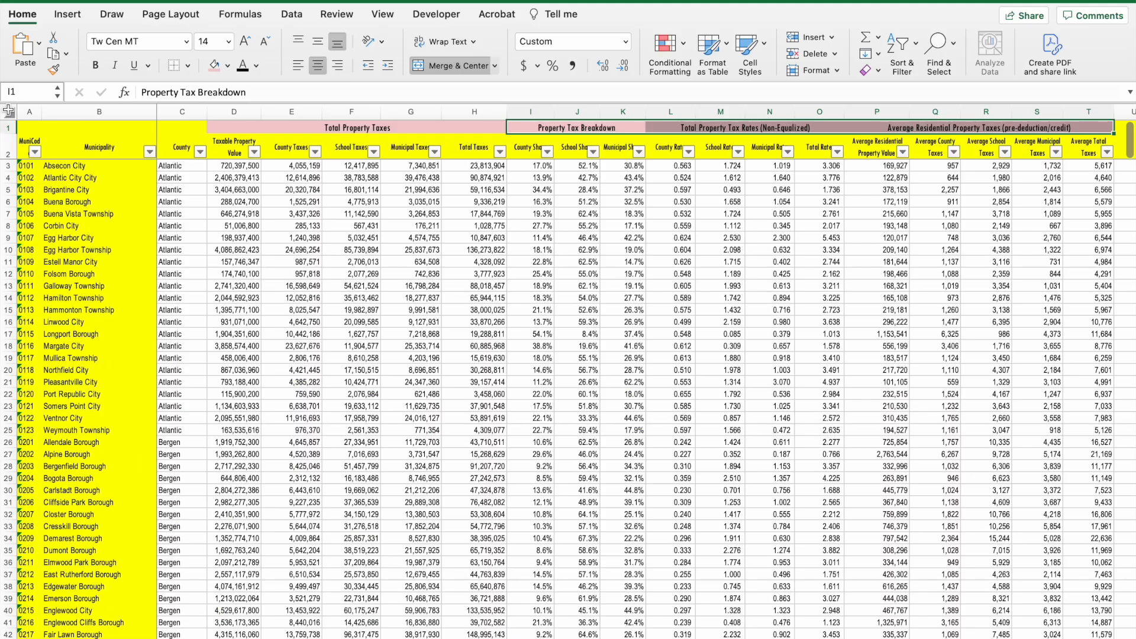
Step: Clear the fill color from the entire worksheet and apply all borders to every cell
click(22, 285)
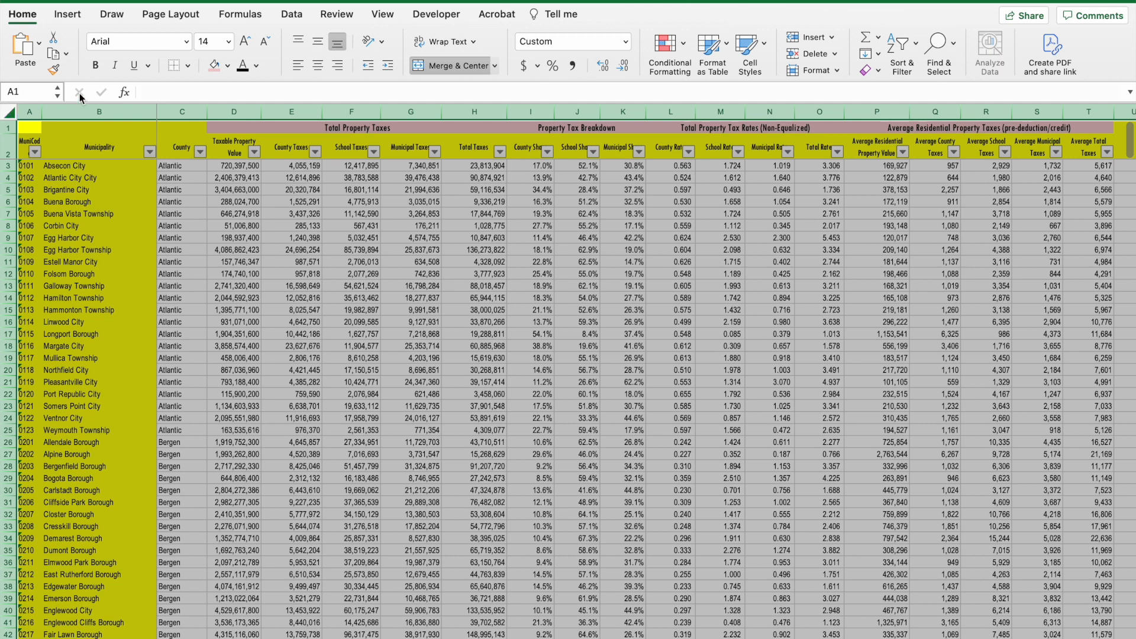
click(227, 66)
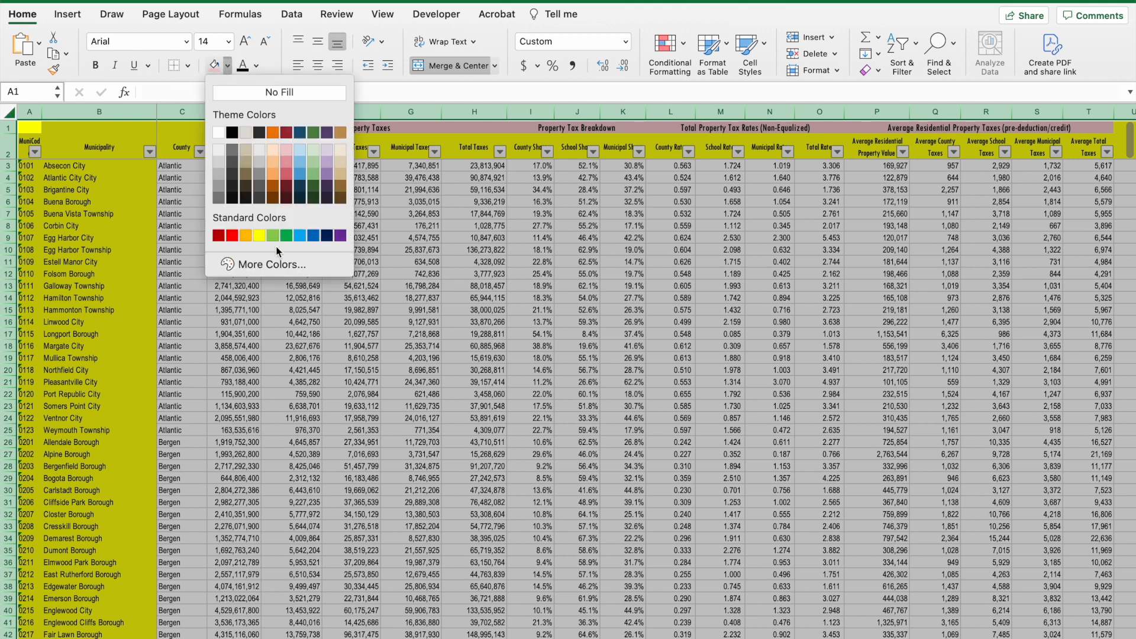
click(275, 92)
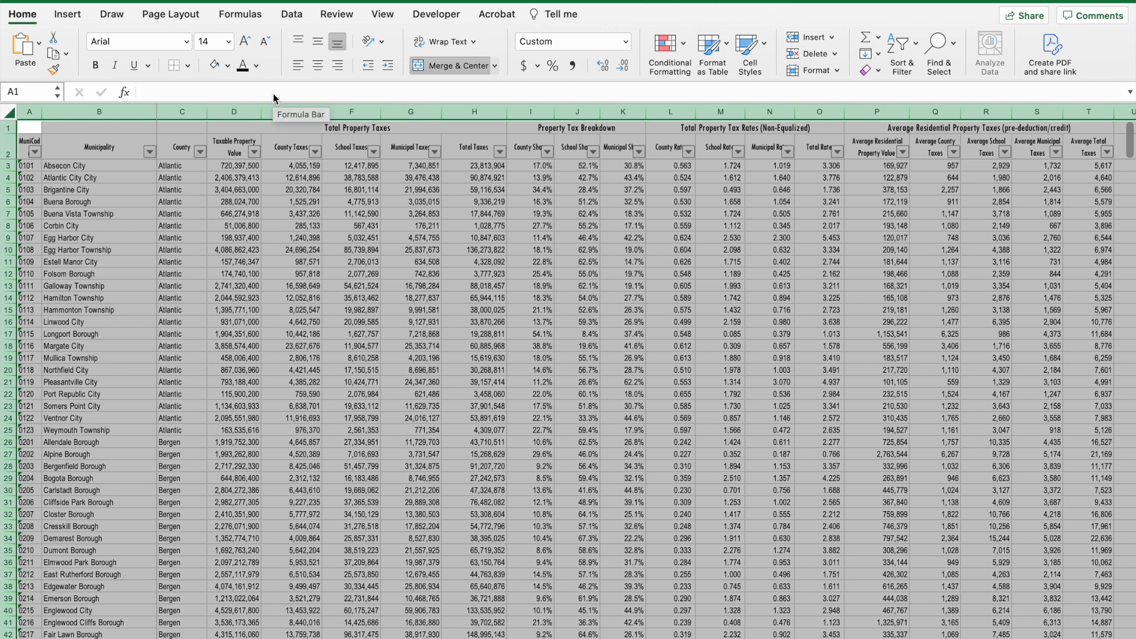
click(188, 66)
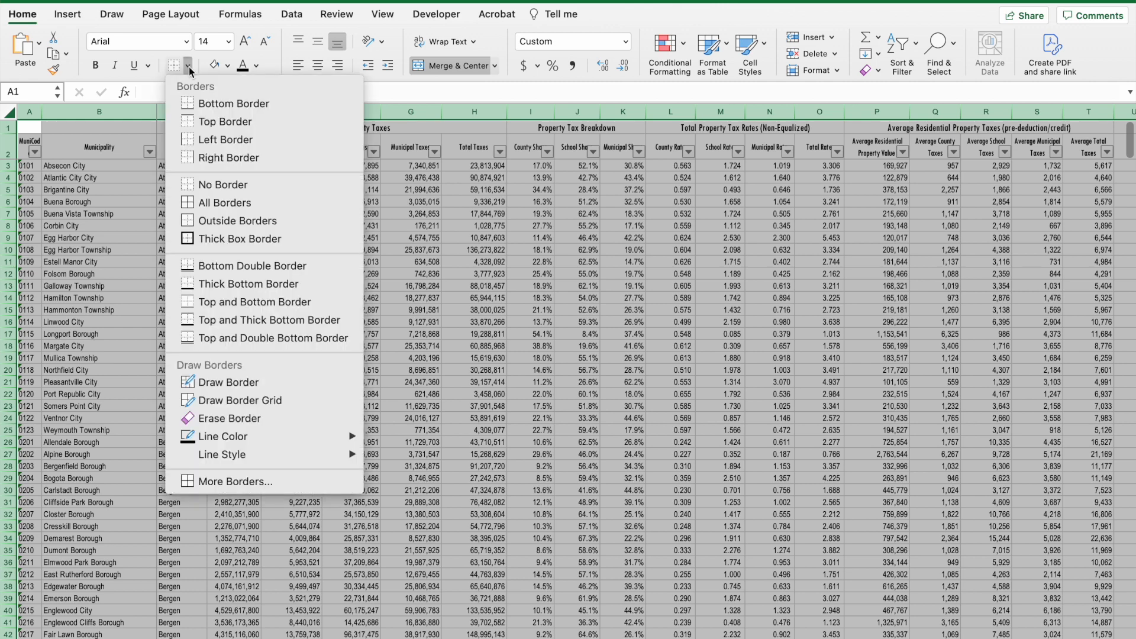
click(236, 204)
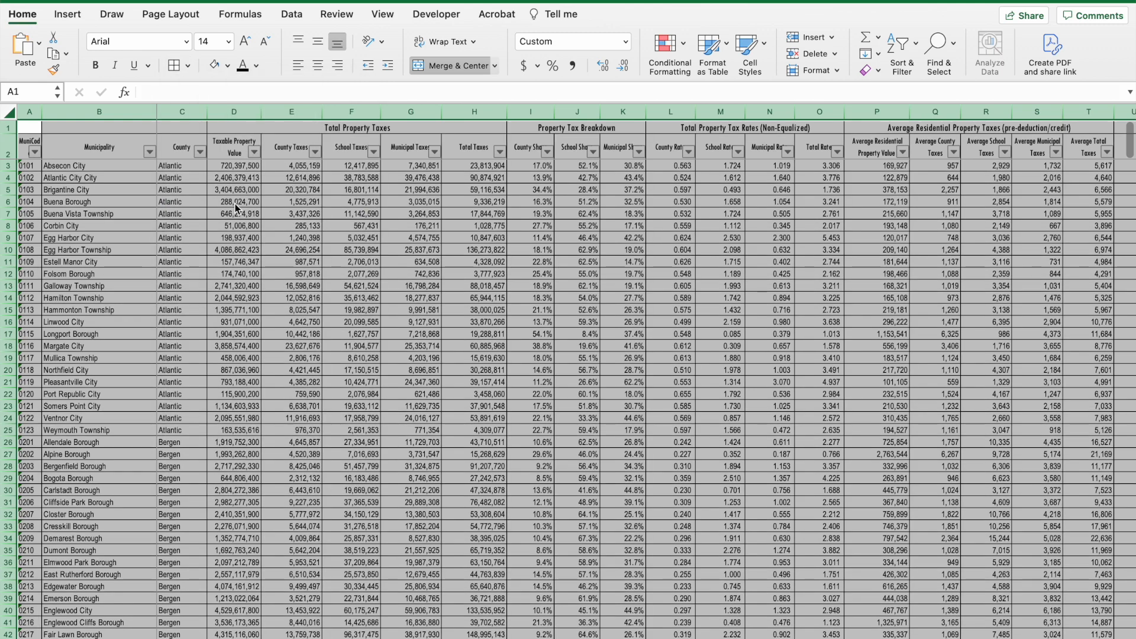
Step: Change the border line style to a thin dotted line and reapply all borders to the whole worksheet
click(188, 65)
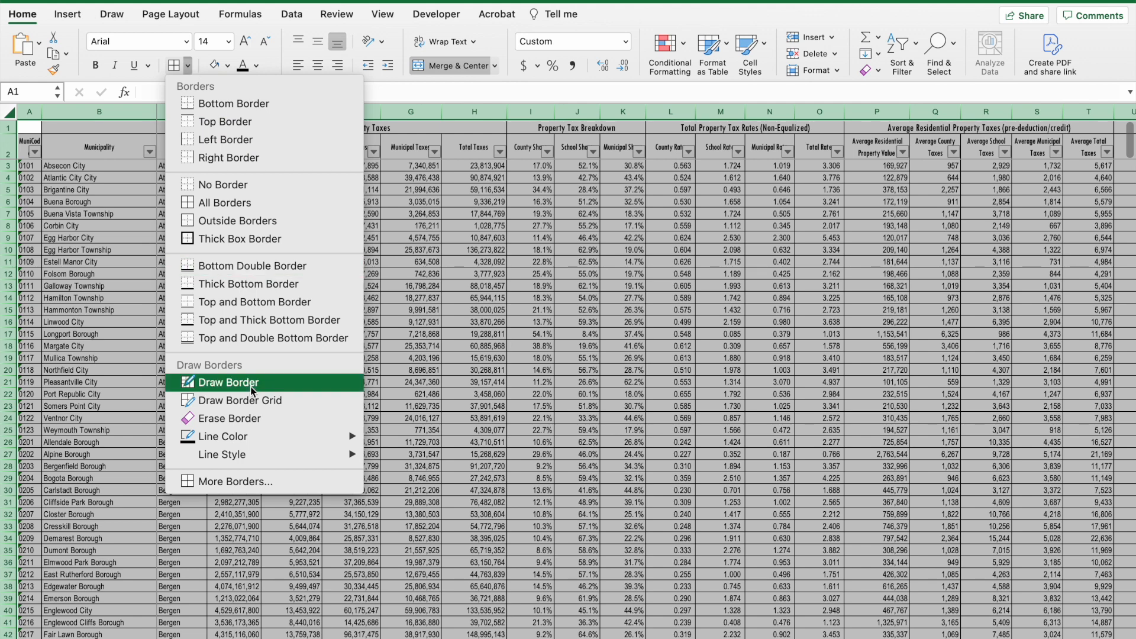
mouse_move(255, 456)
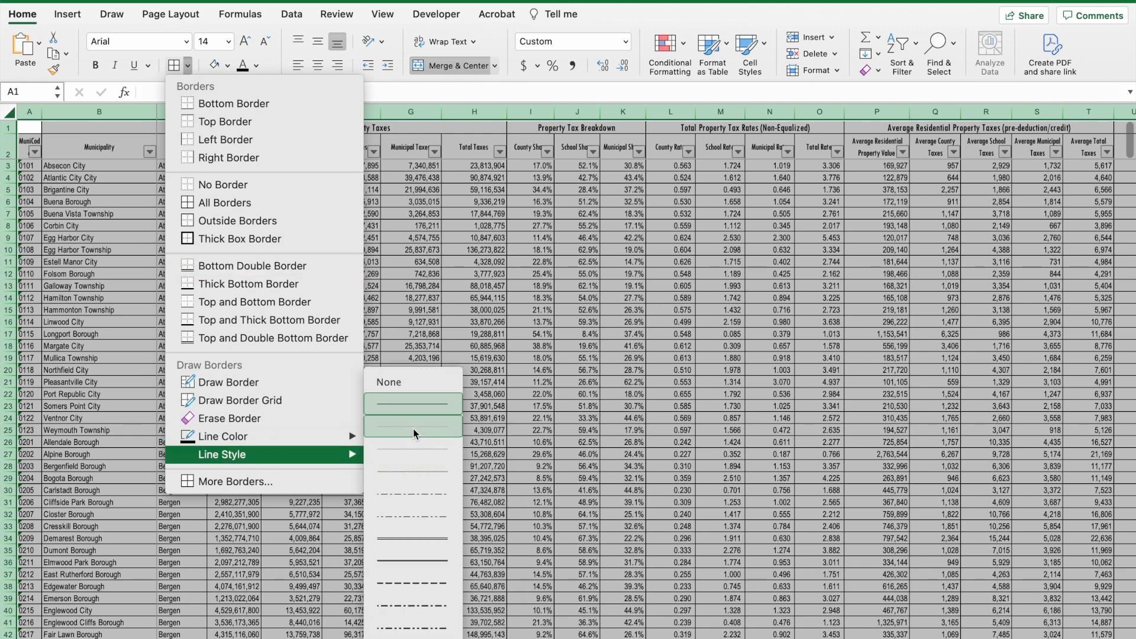
click(412, 471)
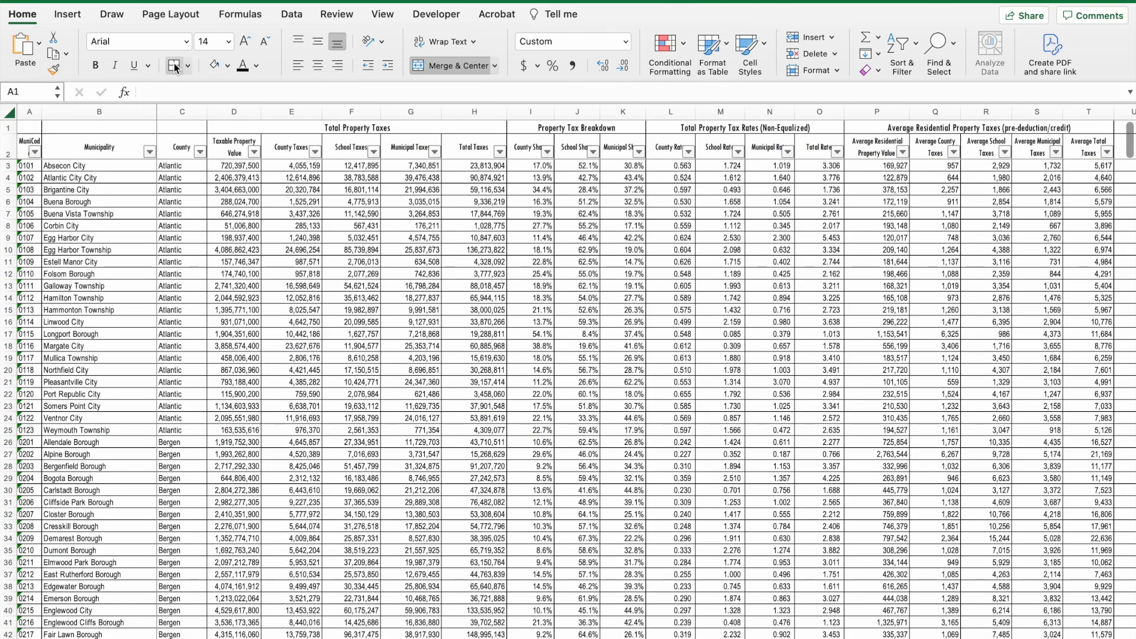
click(175, 67)
click(213, 236)
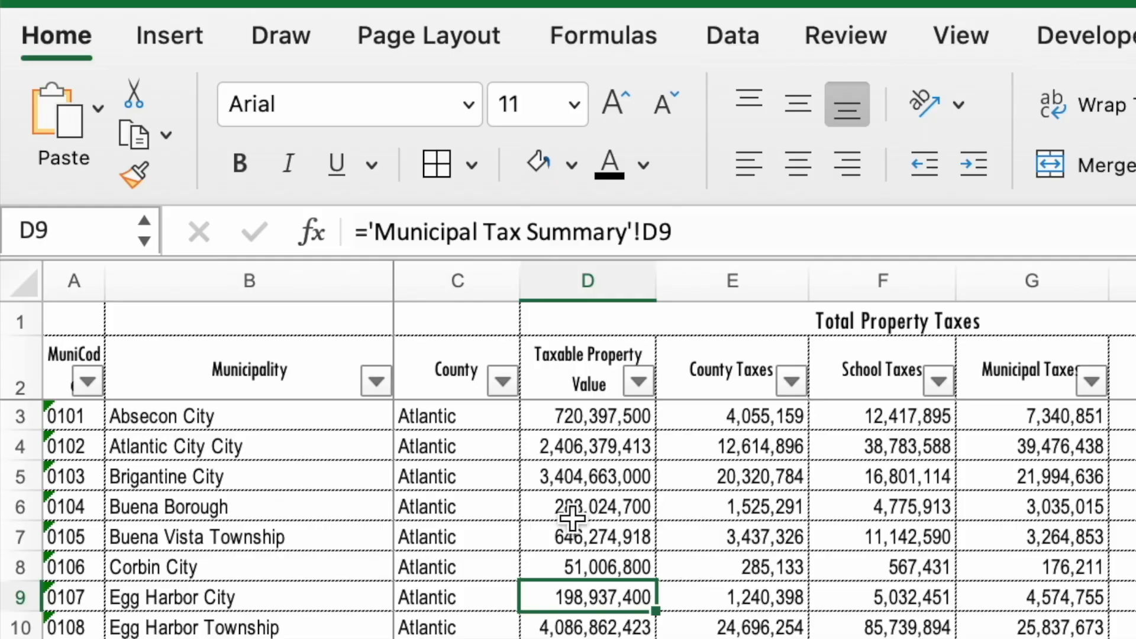
Step: Change the border line color to light blue and reapply all borders to the entire worksheet
click(25, 278)
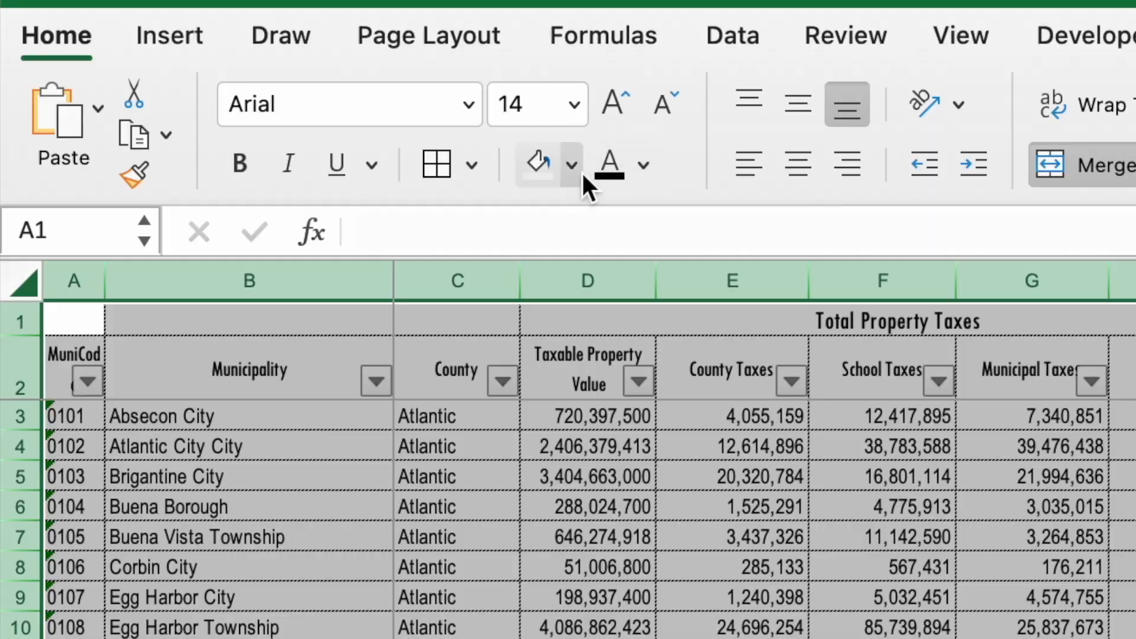
click(472, 165)
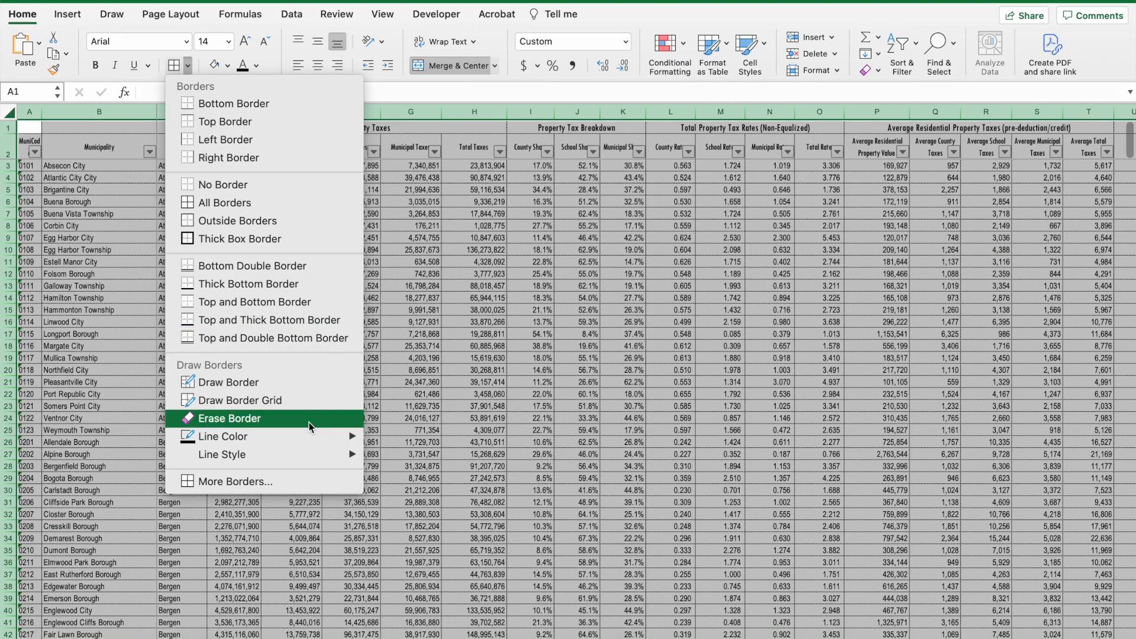
mouse_move(323, 437)
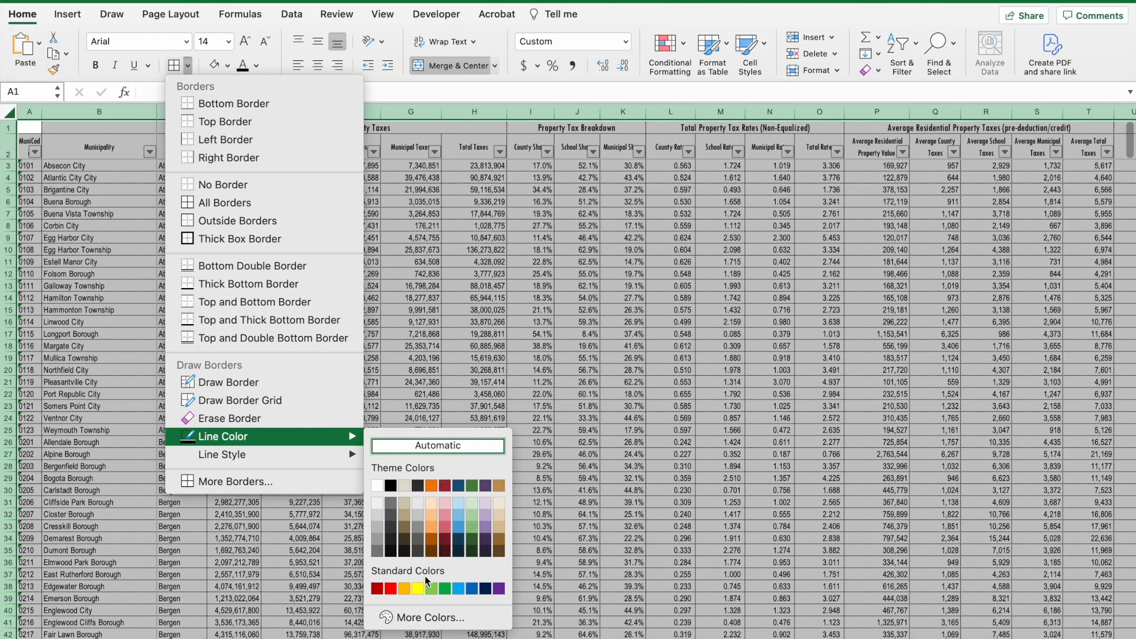
click(456, 587)
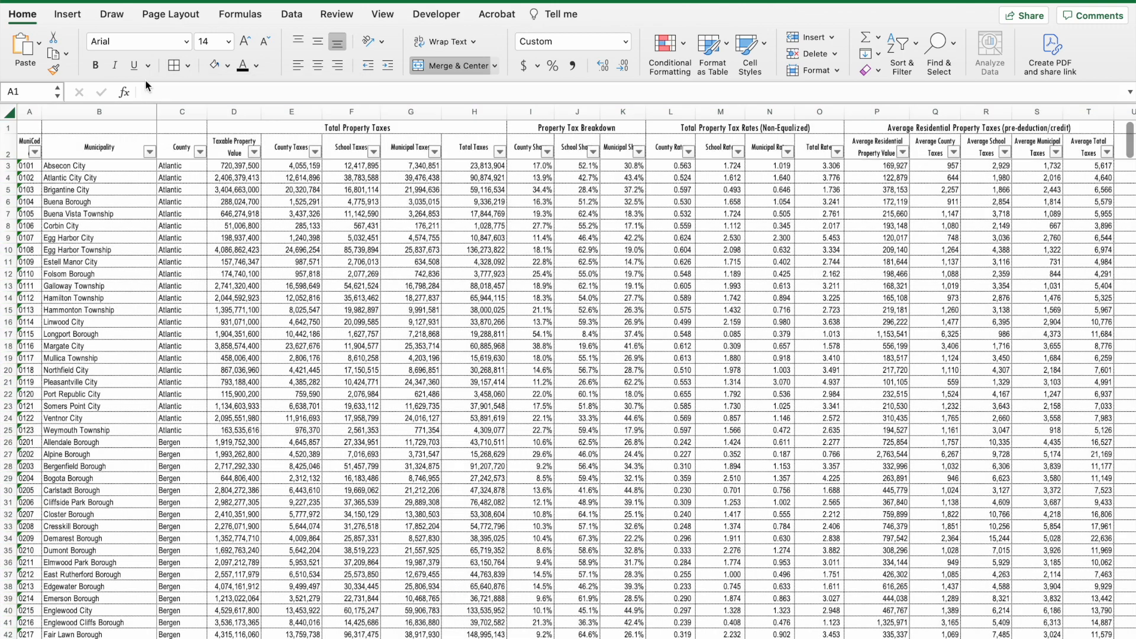
click(7, 113)
click(172, 66)
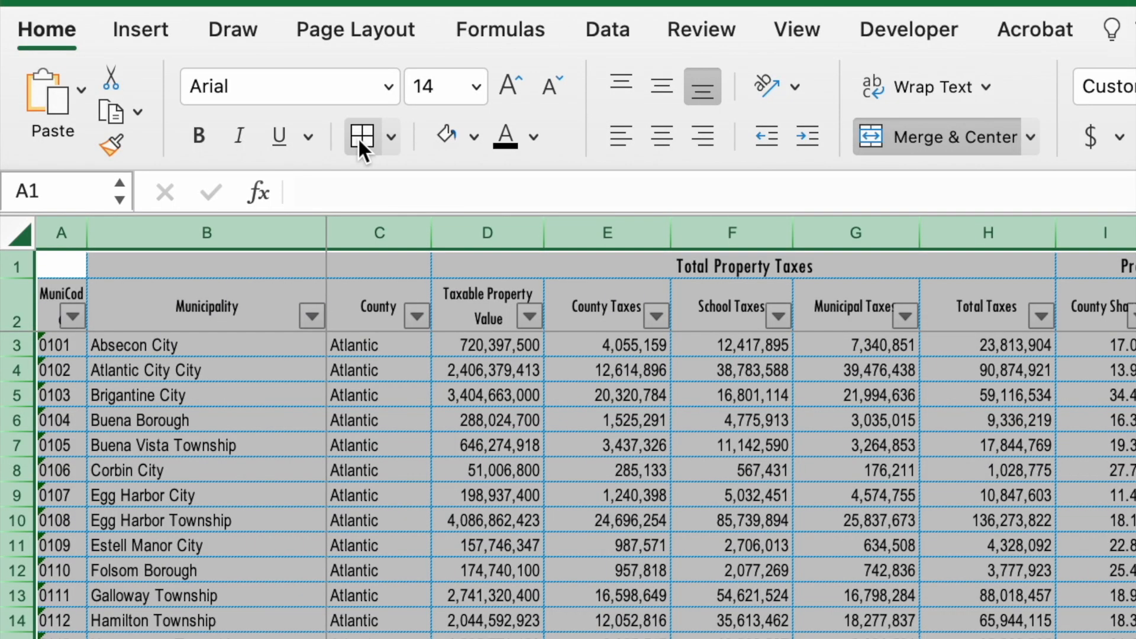
Step: Check how far the cell borders extend beyond the last municipality row of the data
click(391, 137)
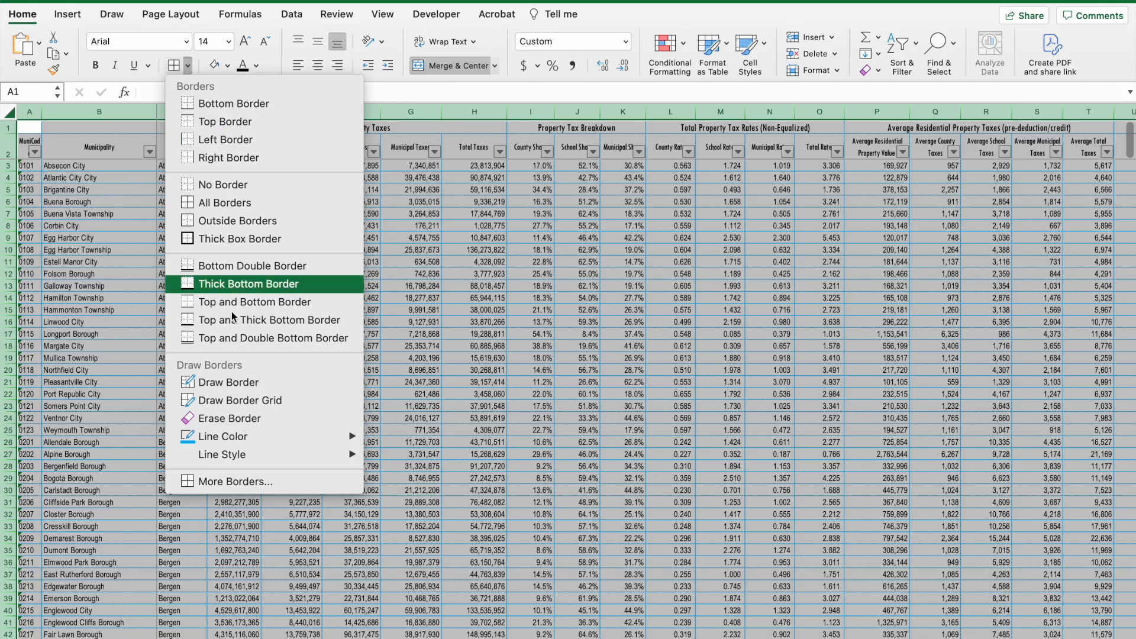
click(99, 233)
scroll(202, 329, down, 12)
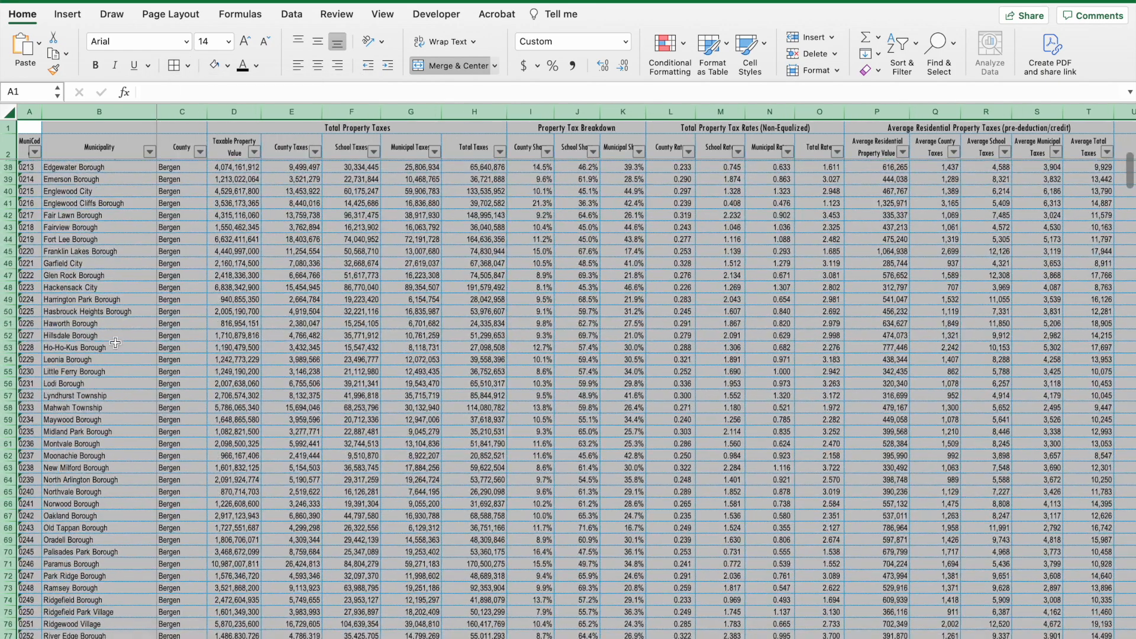
key(Down)
key(super+Down)
scroll(261, 413, down, 5)
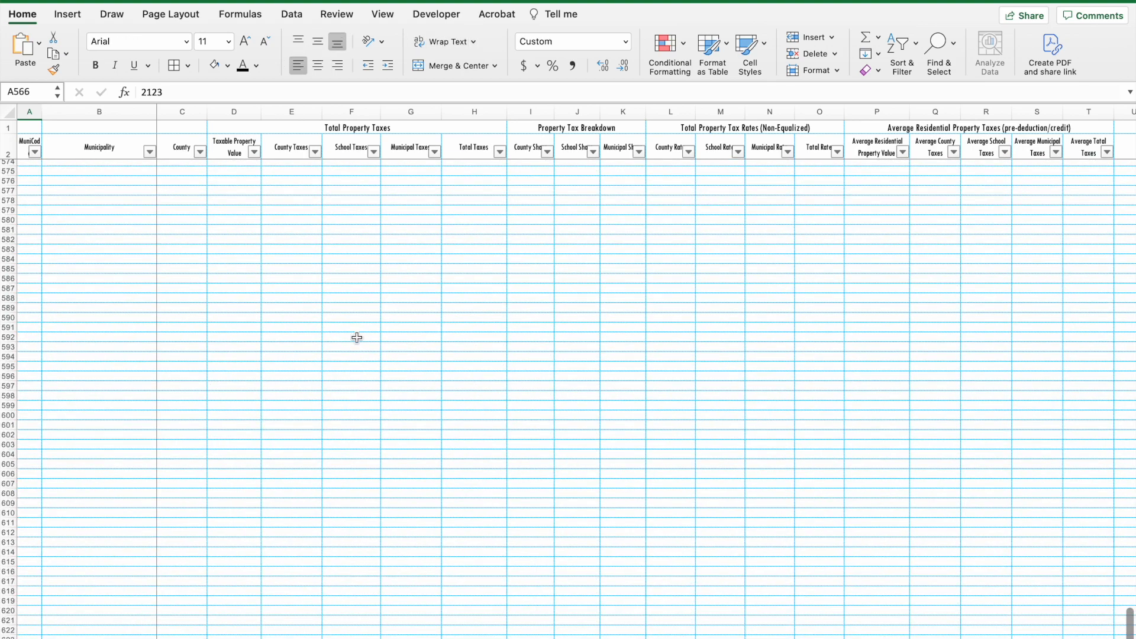
scroll(468, 435, up, 10)
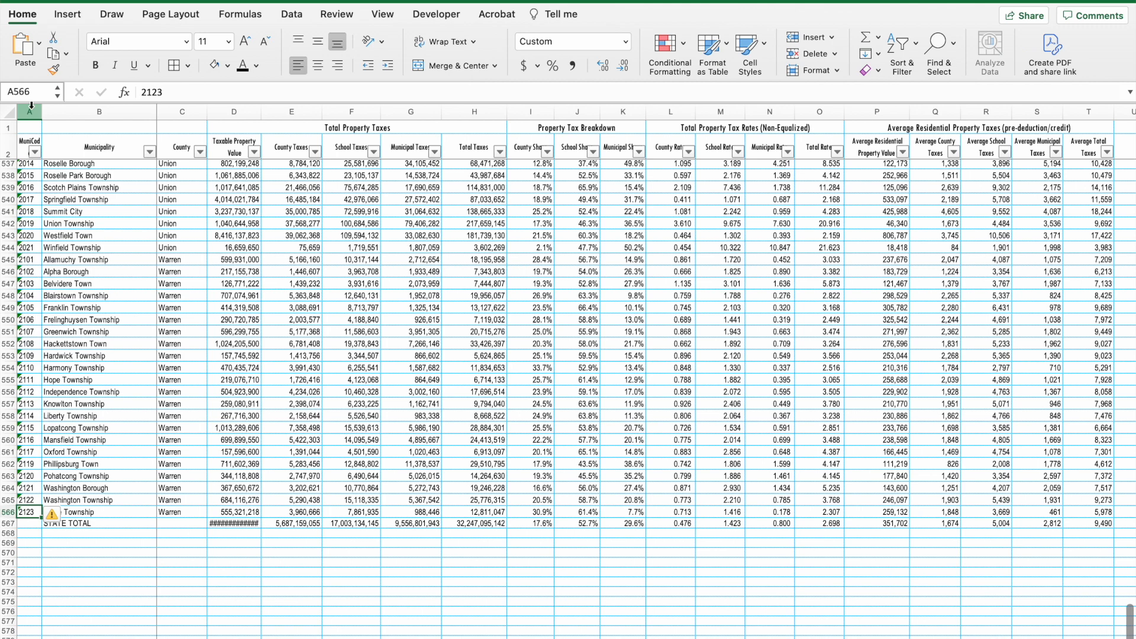
Step: Remove all borders from the entire worksheet
click(8, 111)
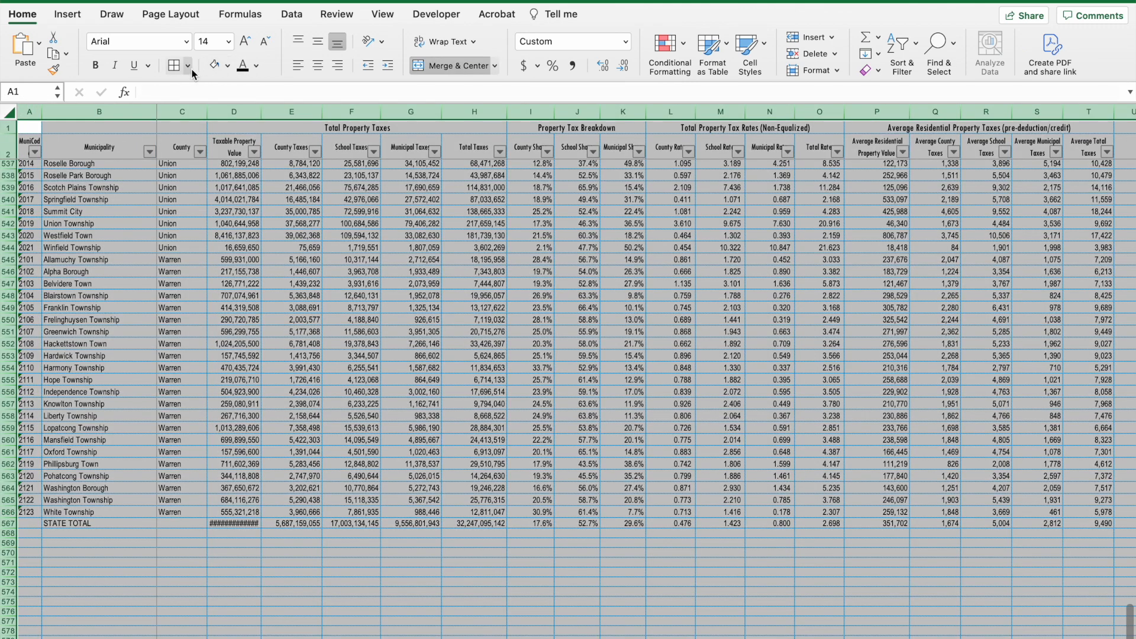
click(188, 66)
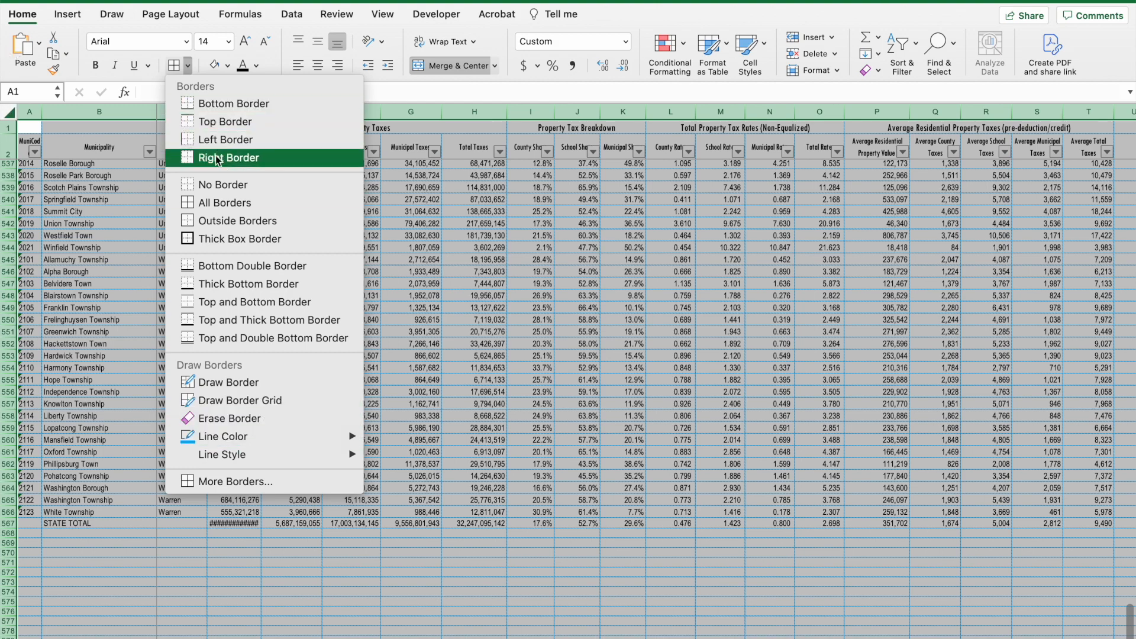
click(214, 187)
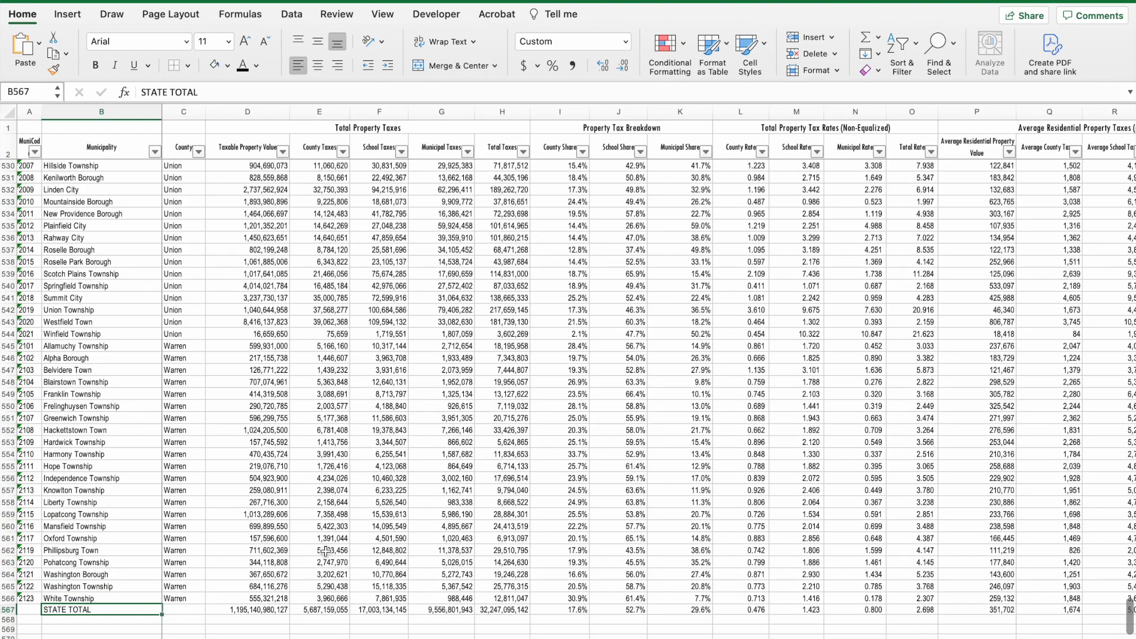
Step: Hide the worksheet's gridlines and select a few cells in columns D and E, starting at D542
scroll(306, 593, down, 3)
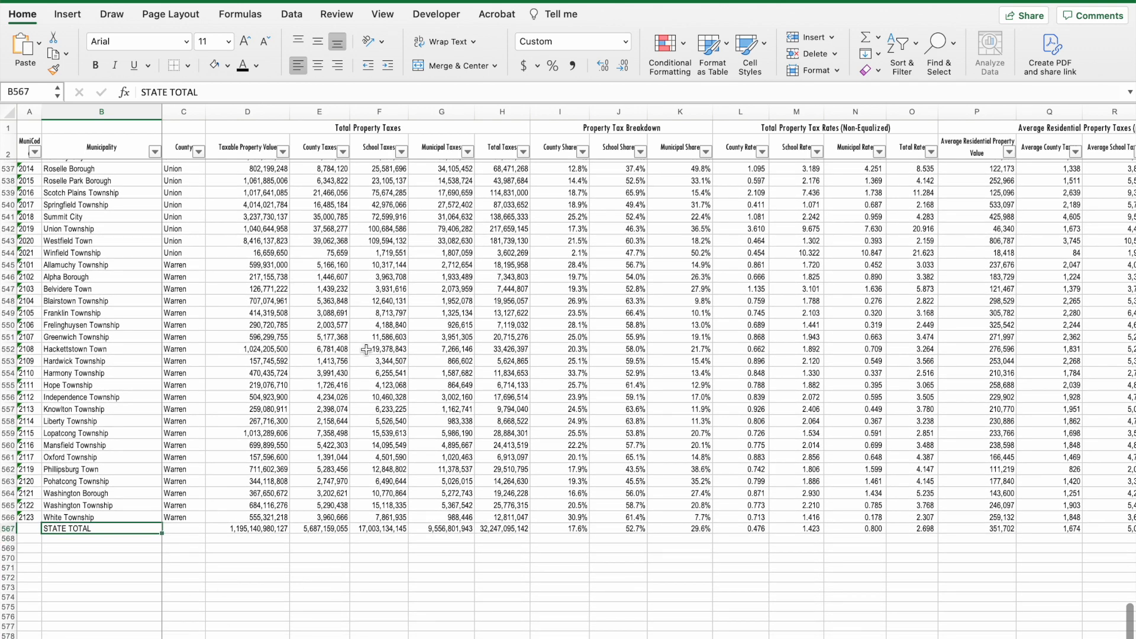
click(383, 18)
click(371, 66)
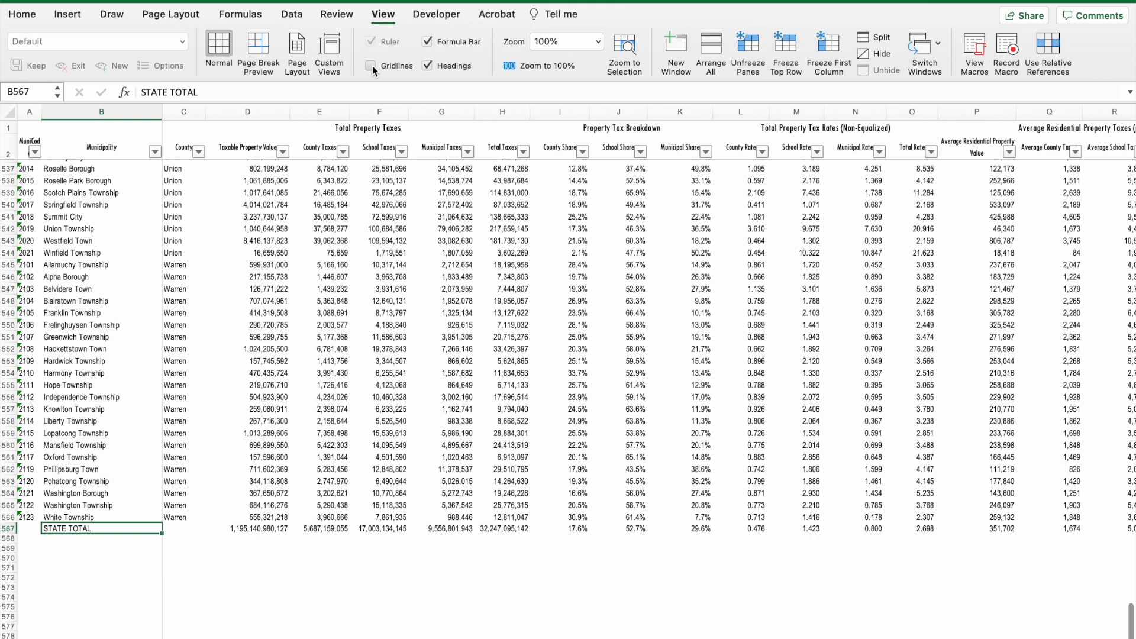
drag(213, 228, 322, 256)
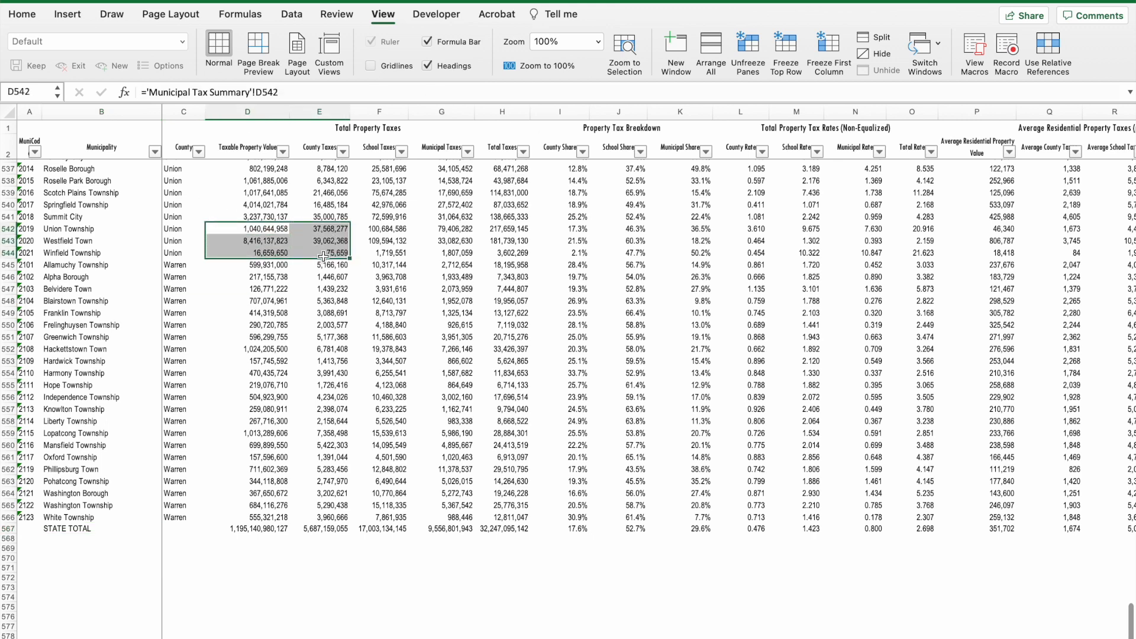
Step: Select column A from A1 down to the last municipality code in row 566
click(25, 148)
click(28, 123)
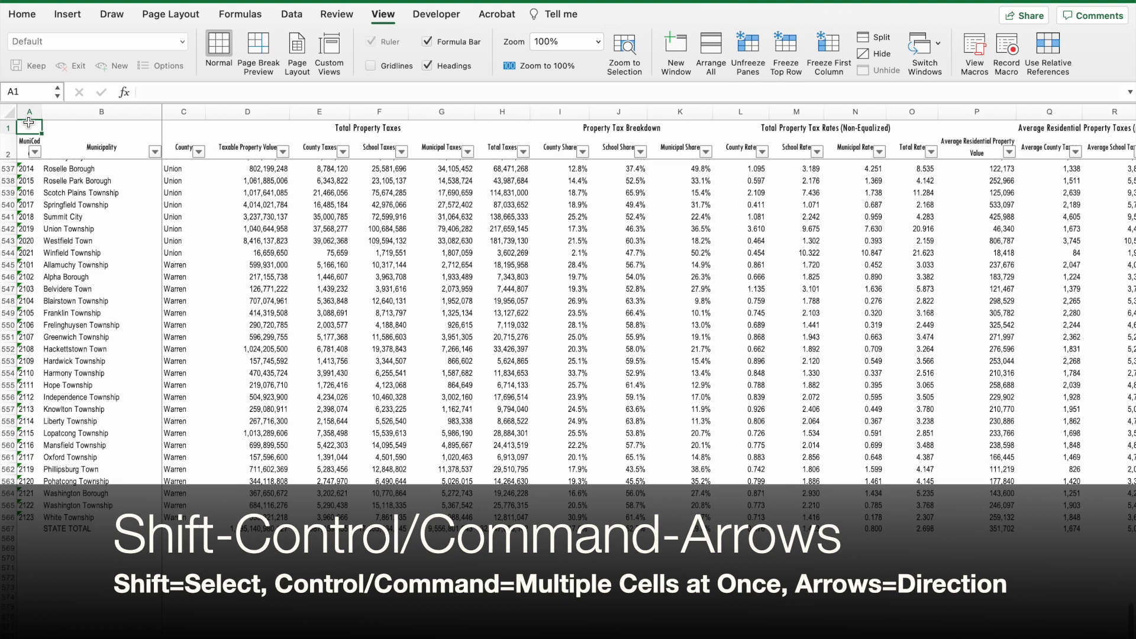
key(ctrl+shift+Down)
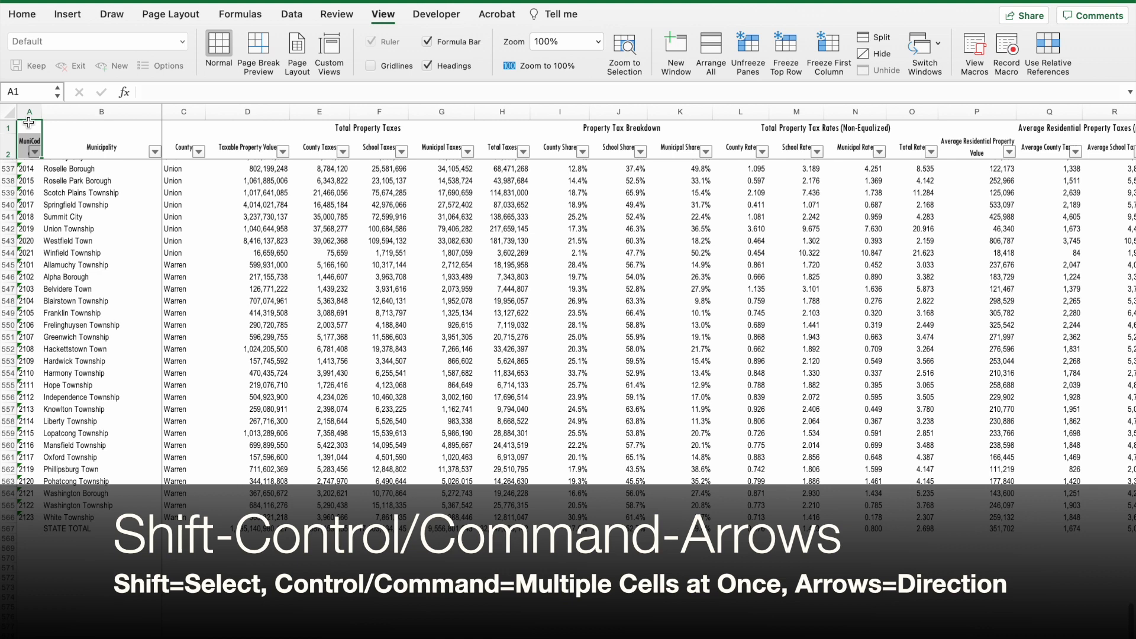
key(ctrl+shift+Down)
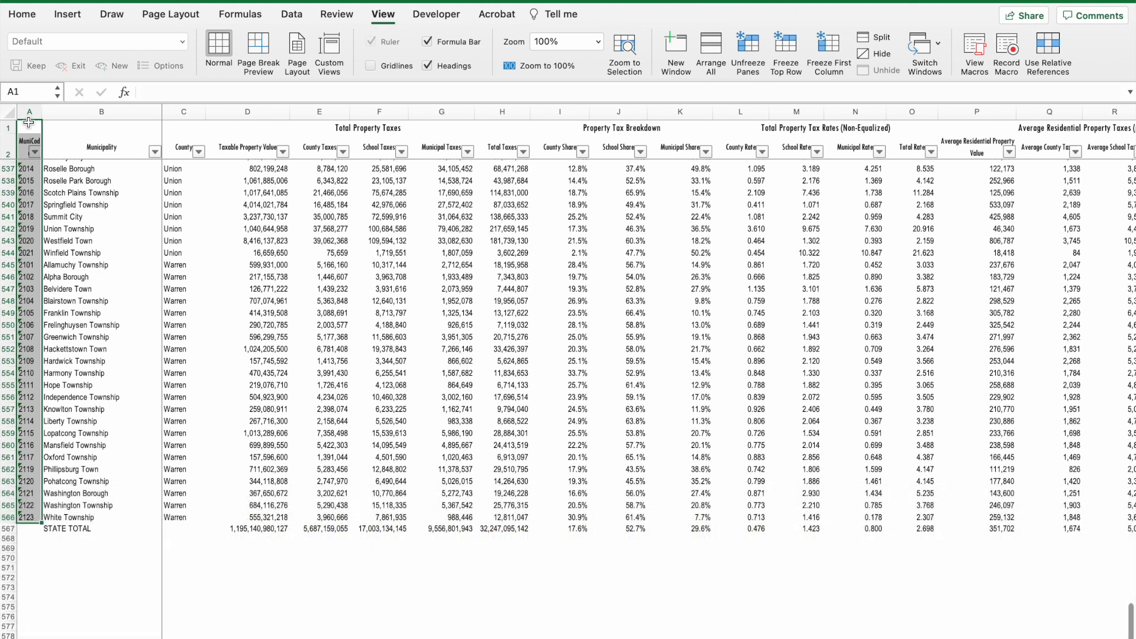
Step: Shrink the selection back to the top of column A and extend it downward cell by cell
key(shift+super+Up)
key(shift+super+Up)
key(shift+Down)
key(shift+Down)
key(shift+Down)
key(shift+Down)
key(shift+Down)
key(shift+Down)
key(shift+Down)
key(shift+Down)
key(shift+Down)
key(shift+Down)
key(shift+Down)
key(shift+Down)
key(shift+Down)
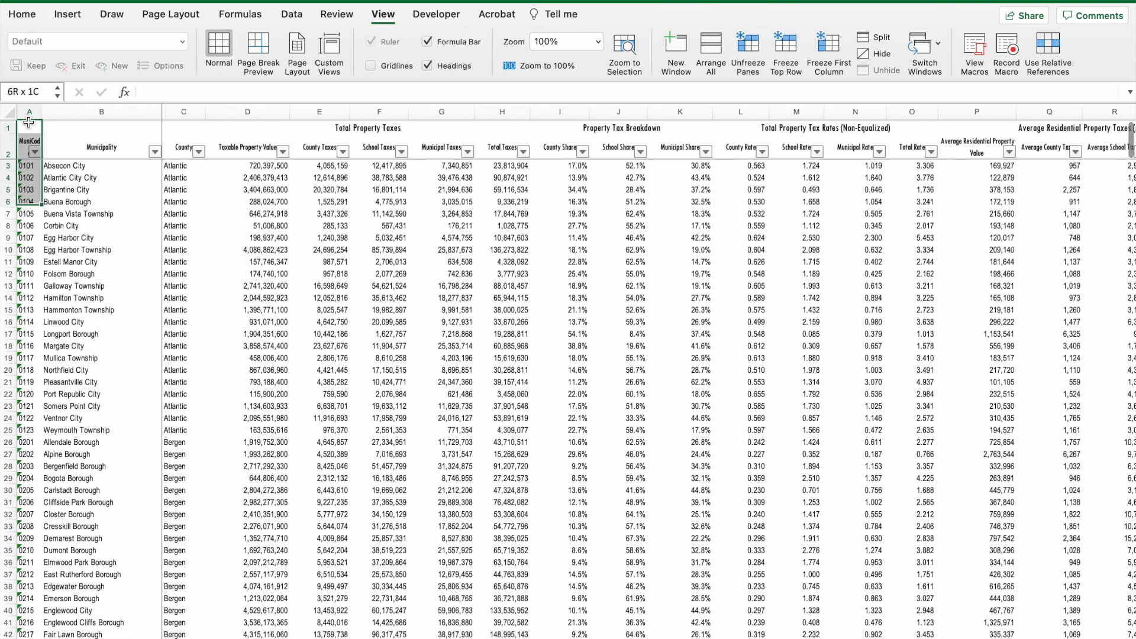
key(shift+Down)
key(shift+Down)
key(shift+Down)
key(shift+Down)
key(shift+Down)
key(shift+Down)
key(shift+Down)
key(shift+Down)
key(shift+Down)
key(shift+Down)
key(shift+Down)
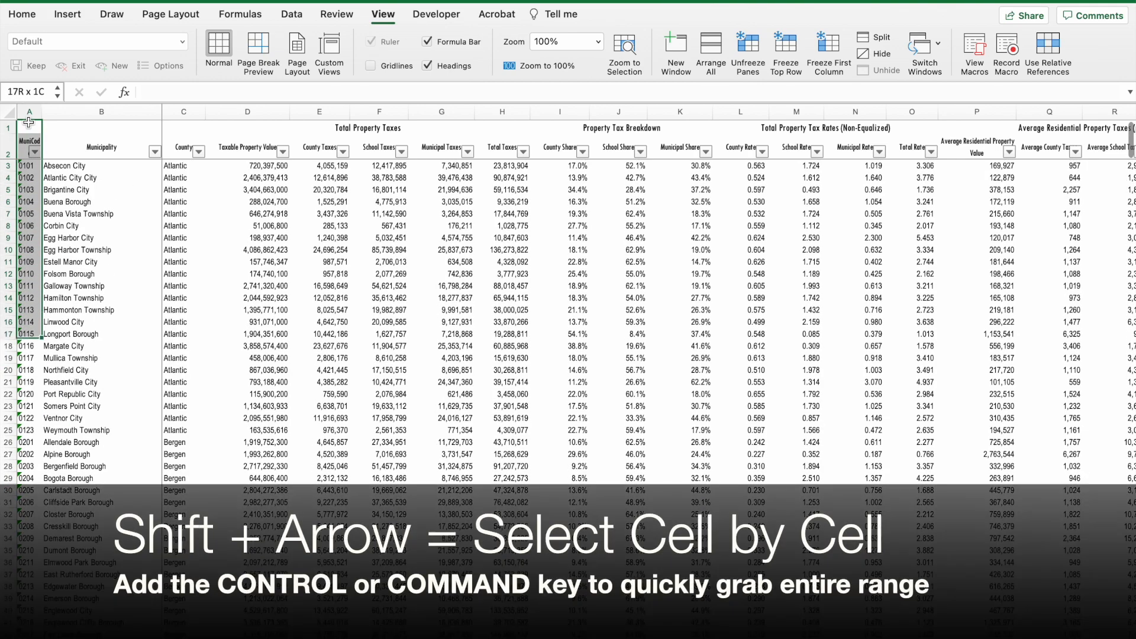
key(shift+Down)
key(shift+Down)
key(shift+Down)
key(shift+Down)
key(shift+Down)
key(shift+Down)
key(shift+Down)
key(shift+Down)
key(shift+Down)
key(shift+Down)
key(shift+Down)
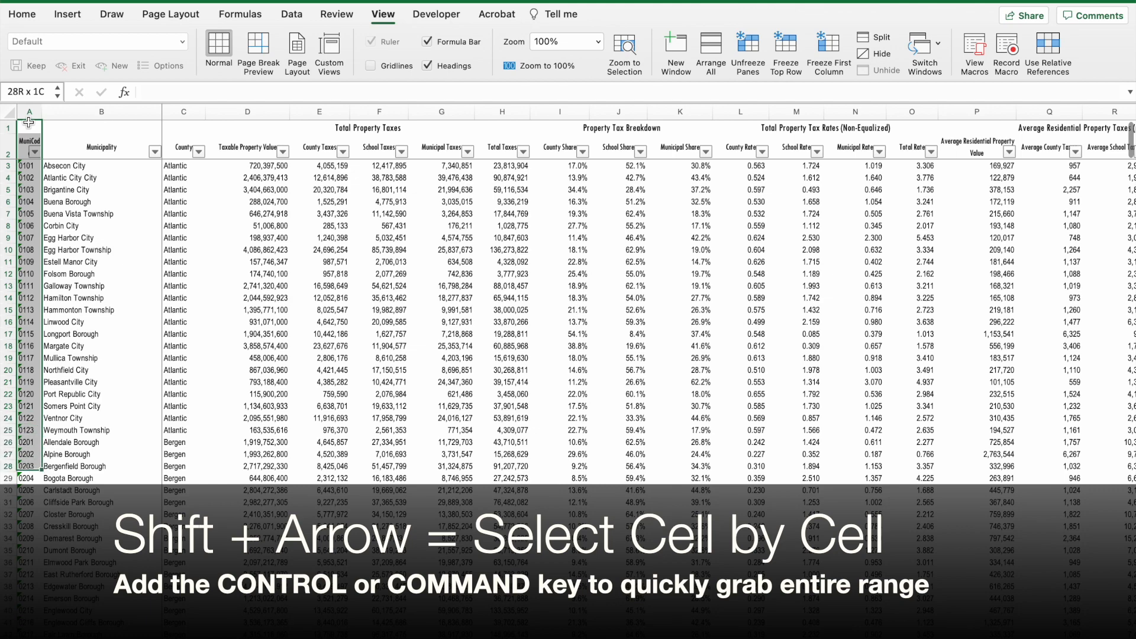
key(shift+Down)
key(shift+Down)
key(shift+Down)
key(shift+Down)
key(shift+Down)
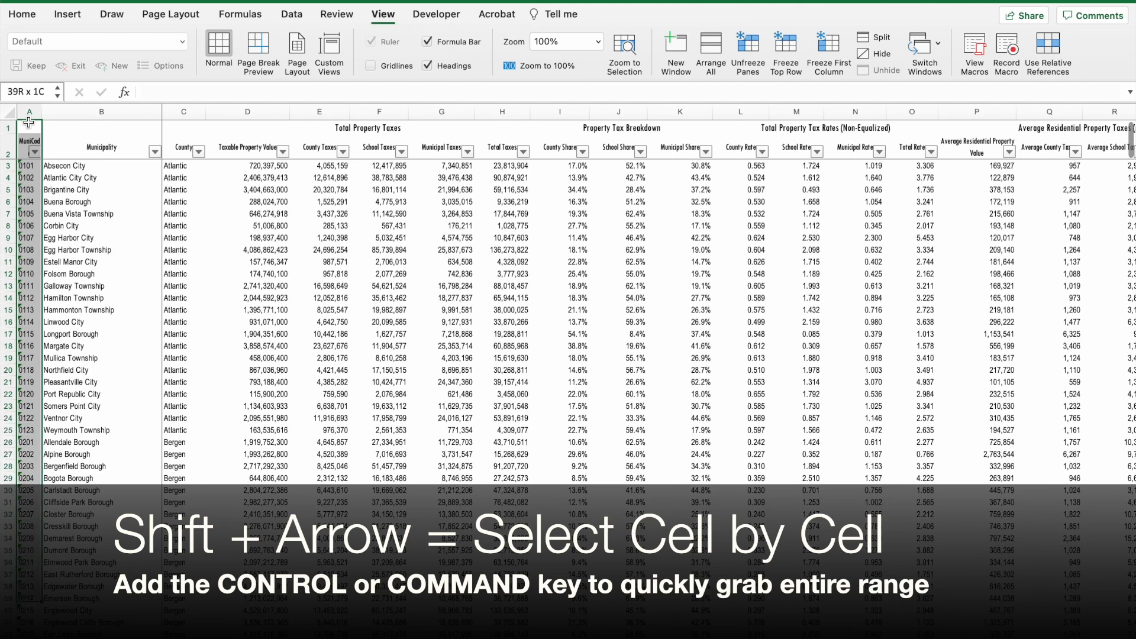
key(shift+Down)
key(shift+Down)
key(shift+Down)
key(shift+Down)
key(shift+Down)
key(shift+Down)
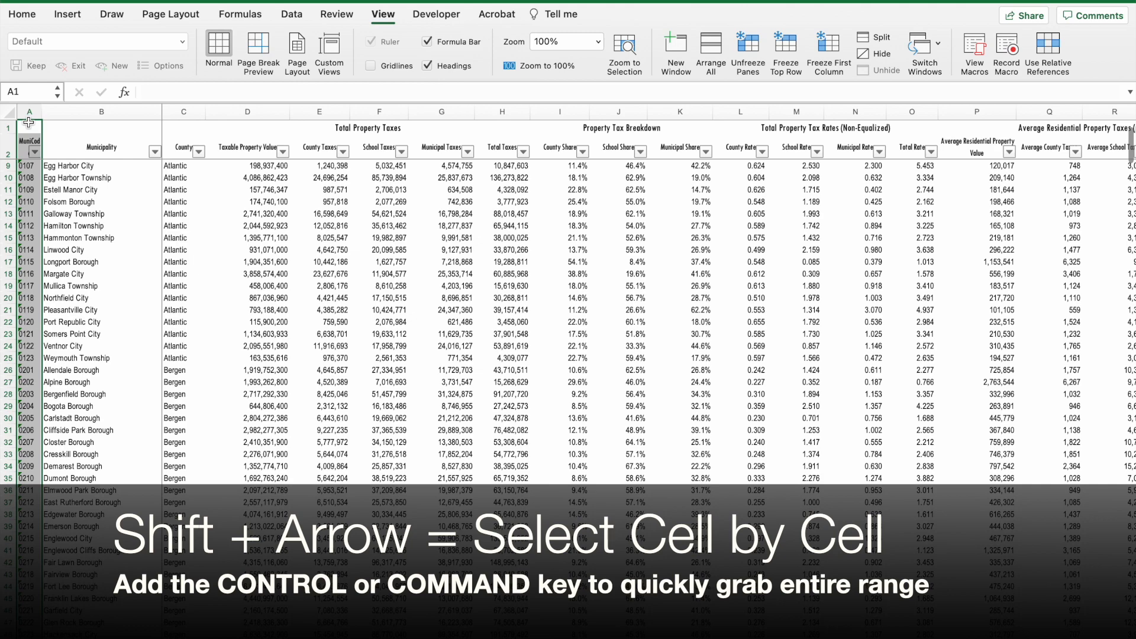
Step: Extend the selection down to the STATE TOTAL row and across to column T, covering A1:T567
key(ctrl+shift+Down)
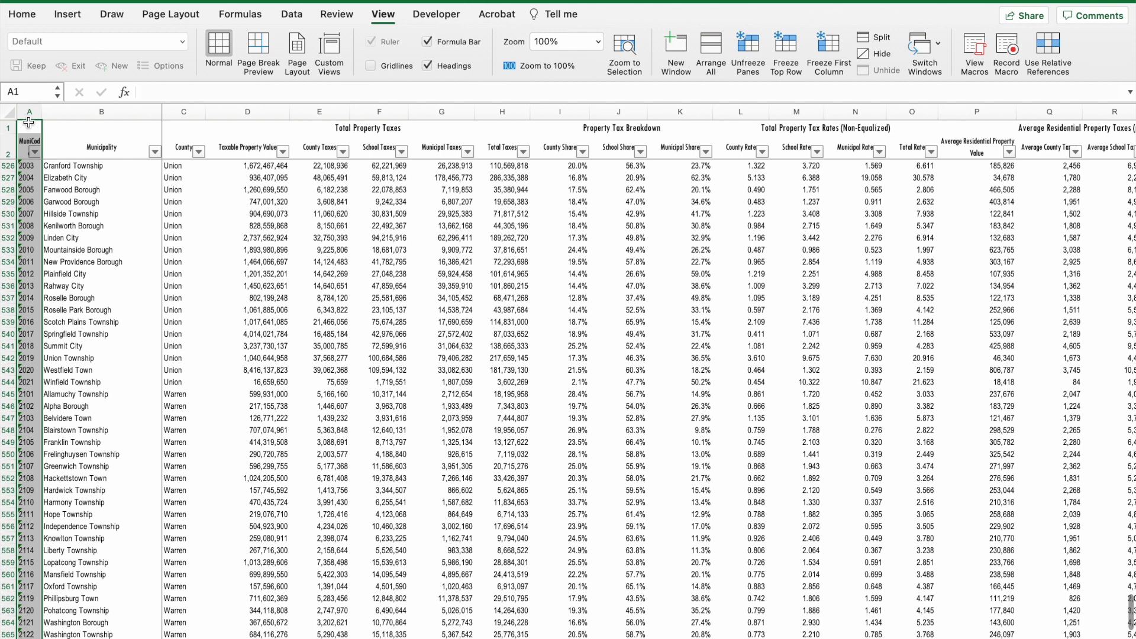
scroll(93, 348, down, 5)
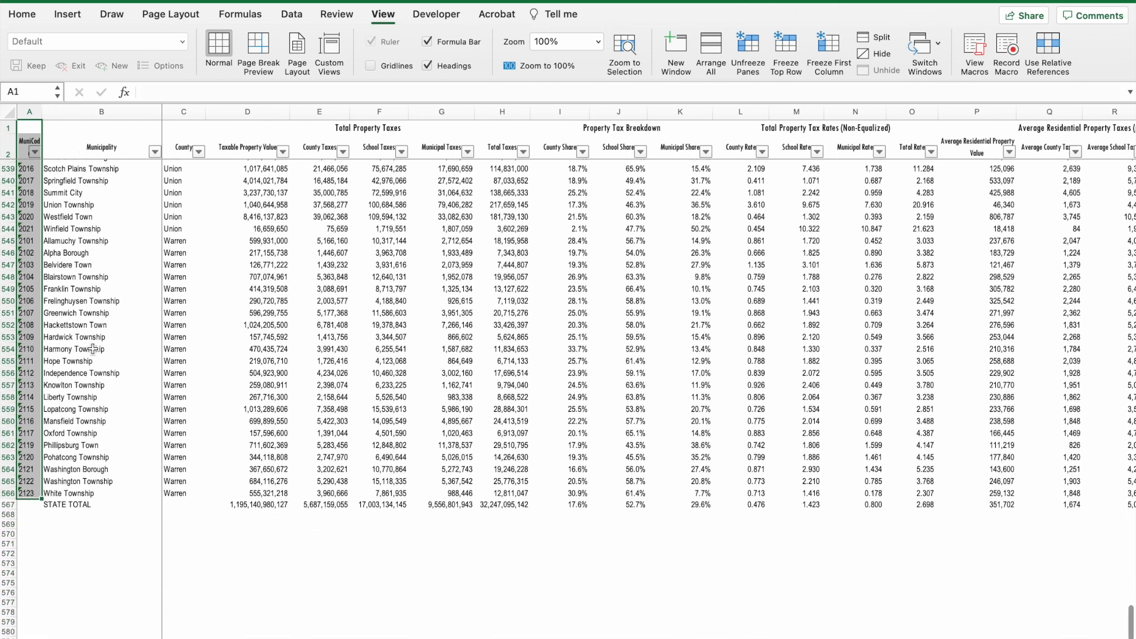
key(shift+Down)
key(ctrl+shift+Right)
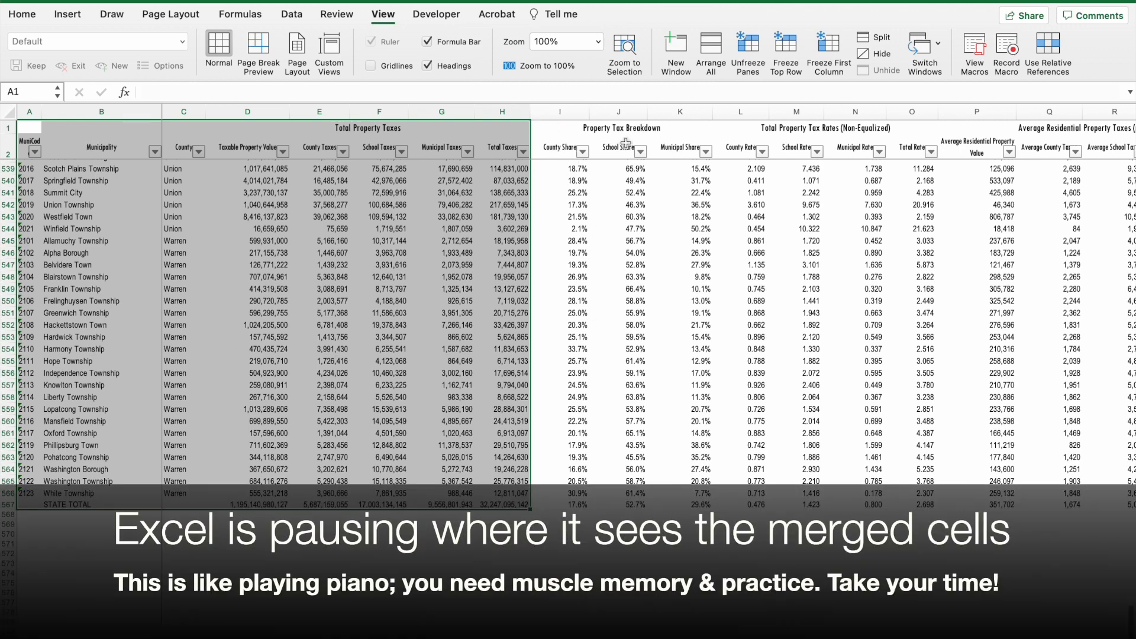
key(ctrl+shift+Right)
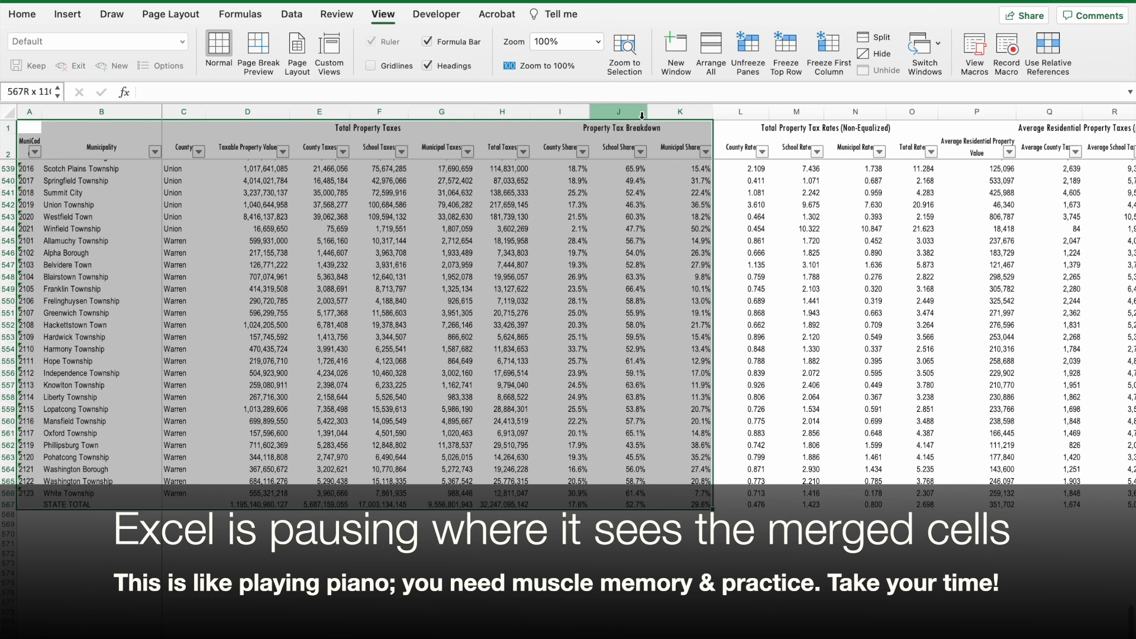
key(ctrl+shift+Right)
key(ctrl+shift+Right)
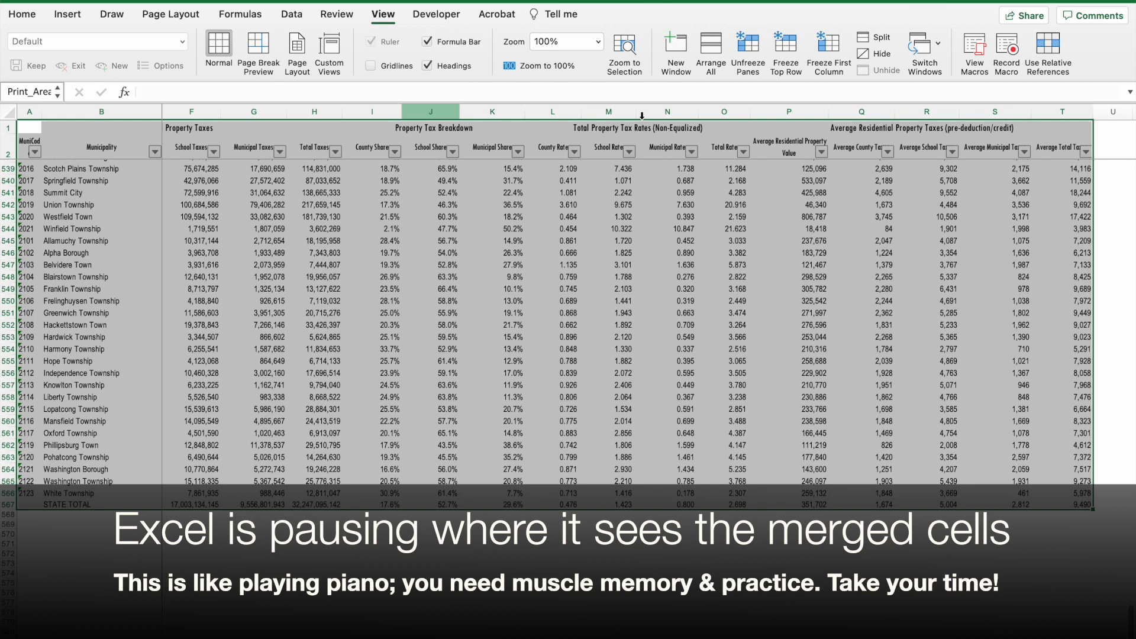
Step: In the Format Cells border settings, give A1:T567 fine dotted inside borders and a thick solid outline
click(39, 19)
click(188, 65)
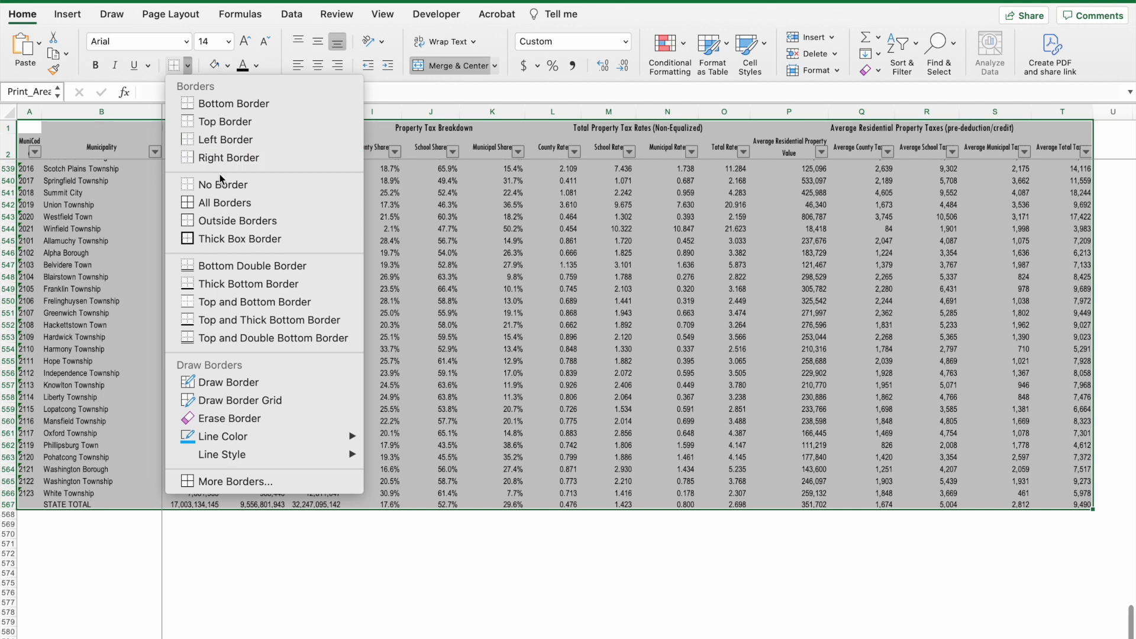
click(238, 481)
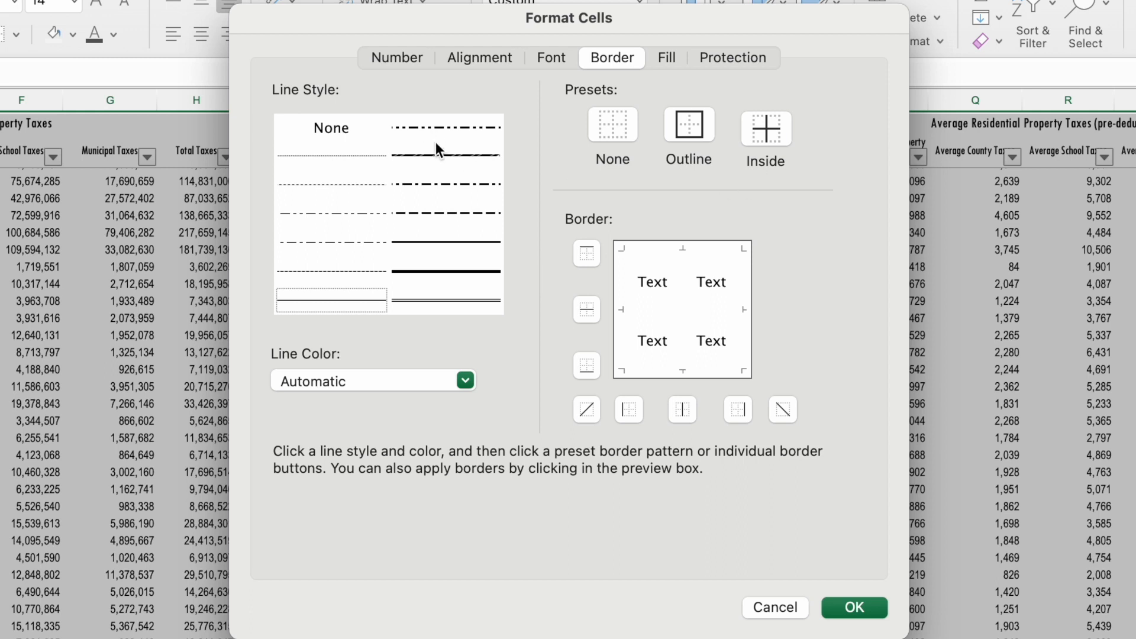
click(345, 161)
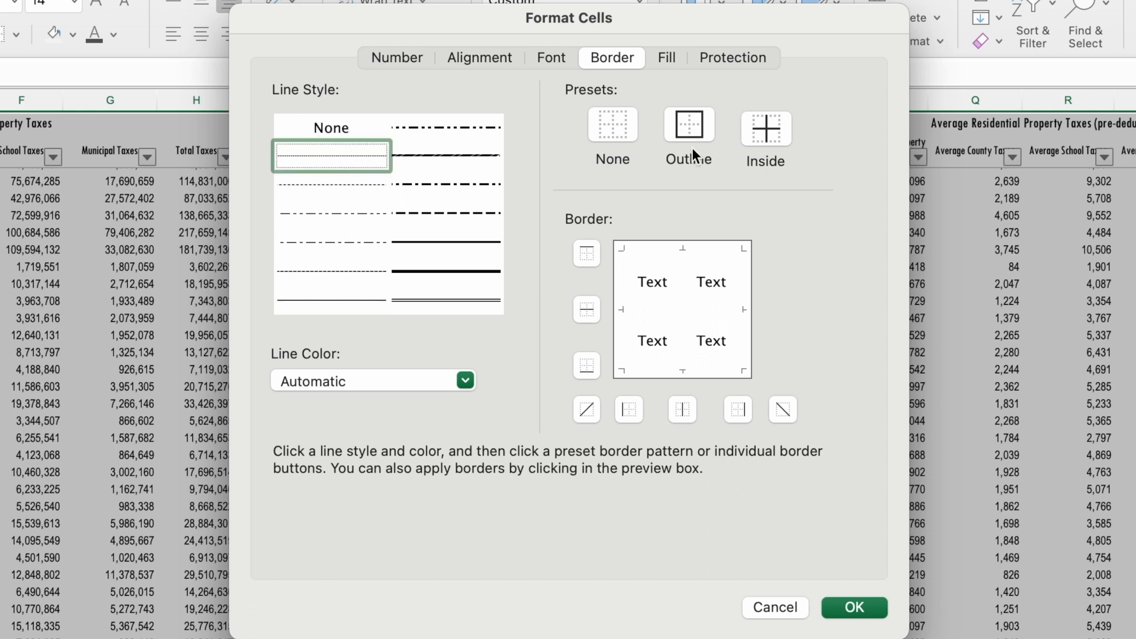
click(759, 130)
click(445, 273)
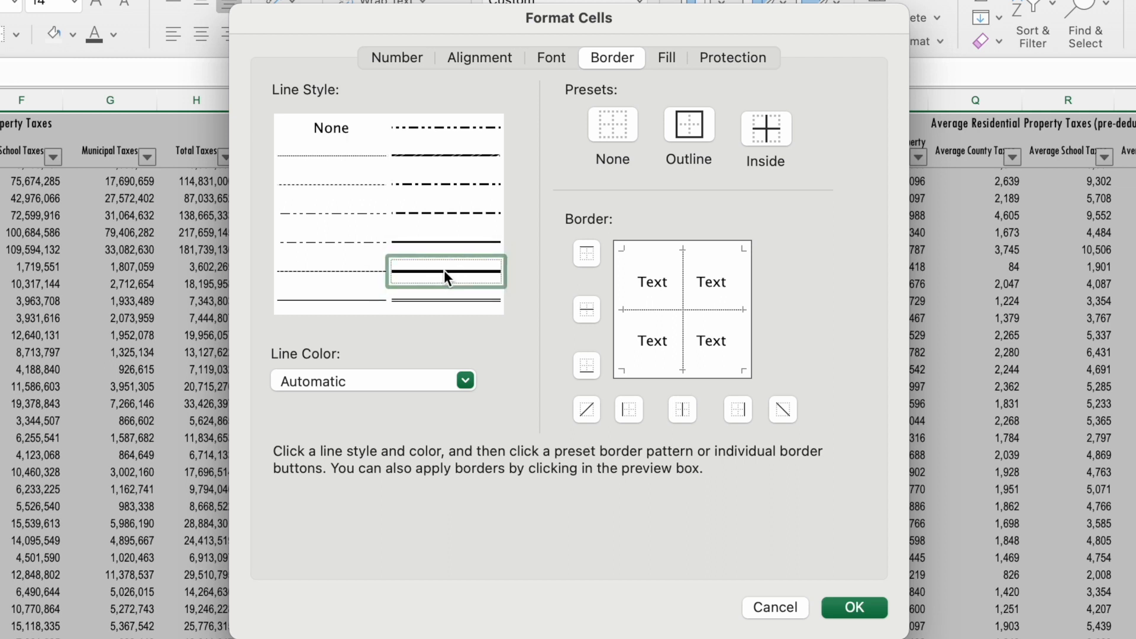
click(693, 136)
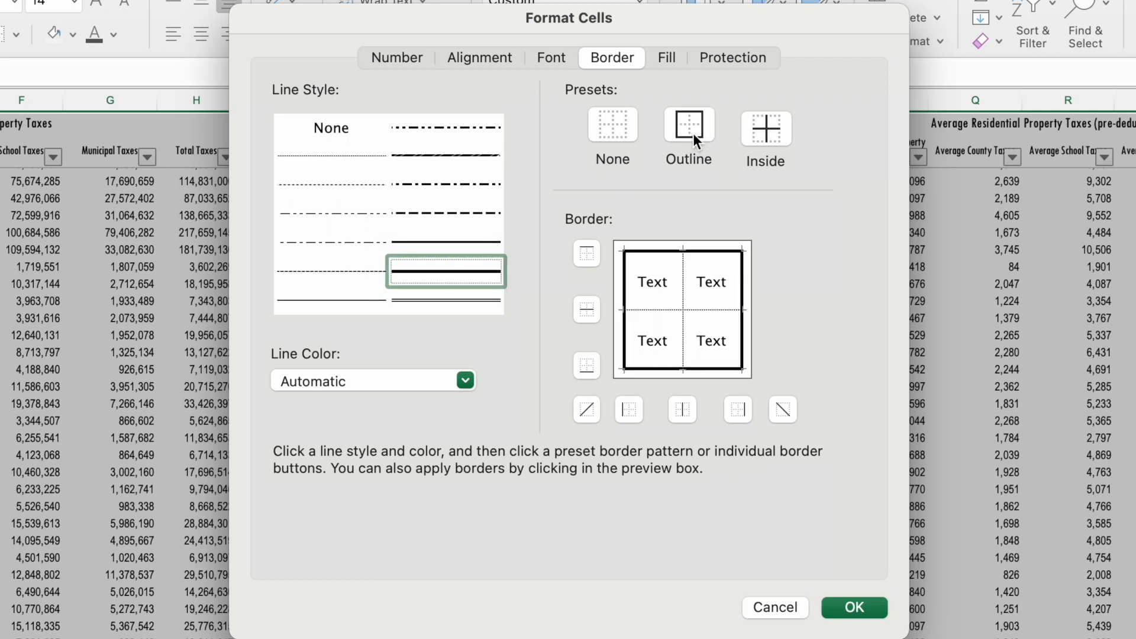
Step: Add a light orange background fill to A1:T567, apply the cell formatting and deselect the range
click(664, 59)
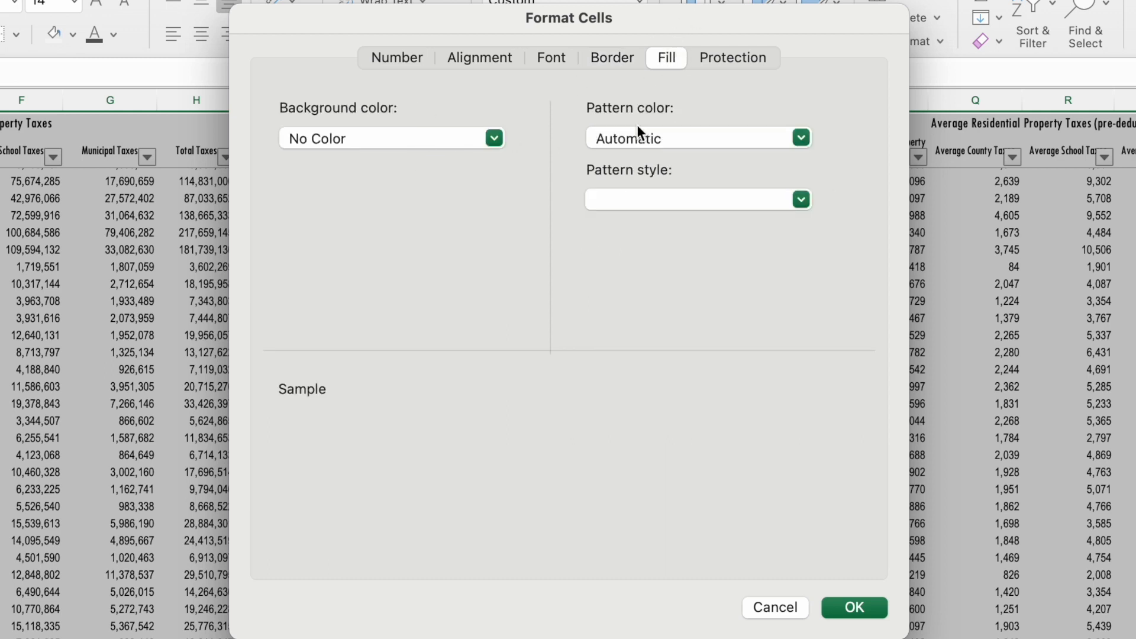
click(423, 138)
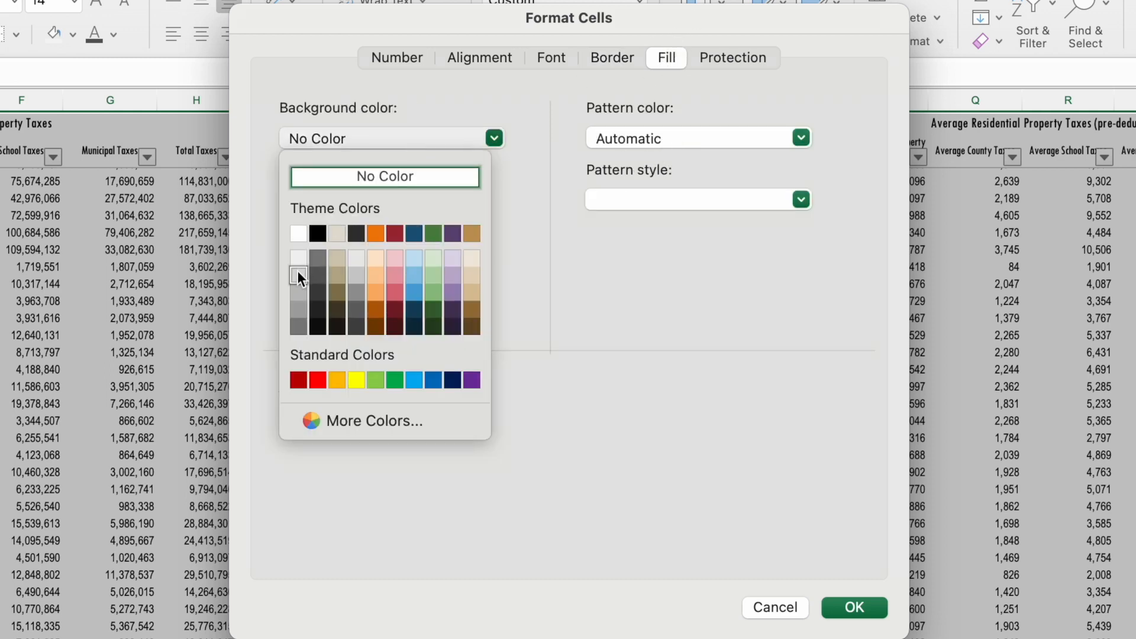
click(373, 260)
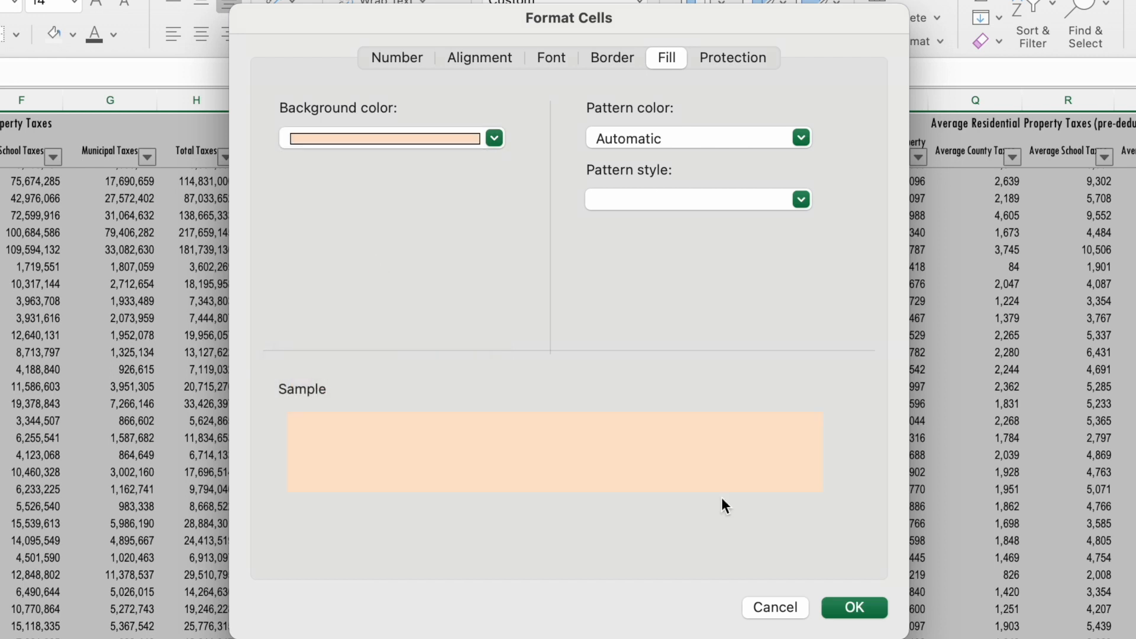
click(846, 612)
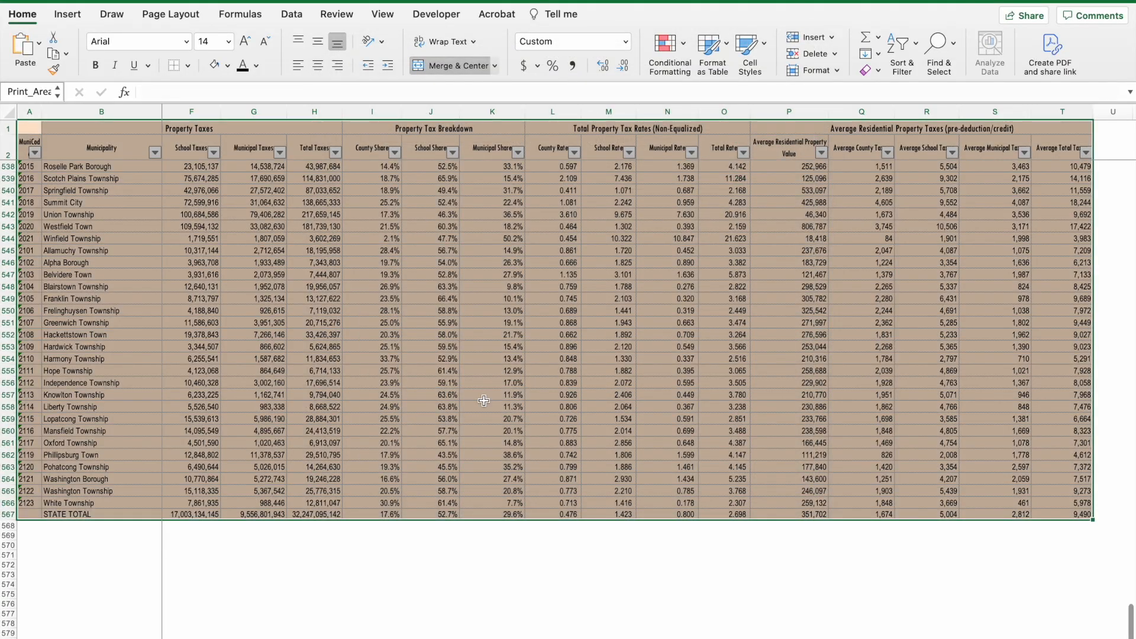
click(484, 401)
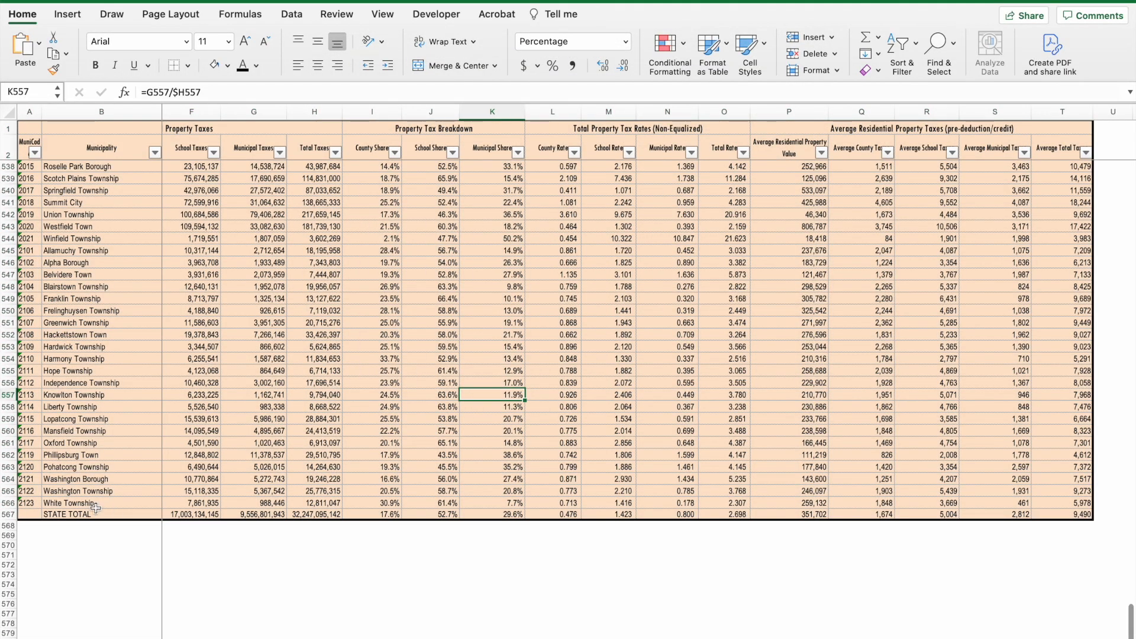